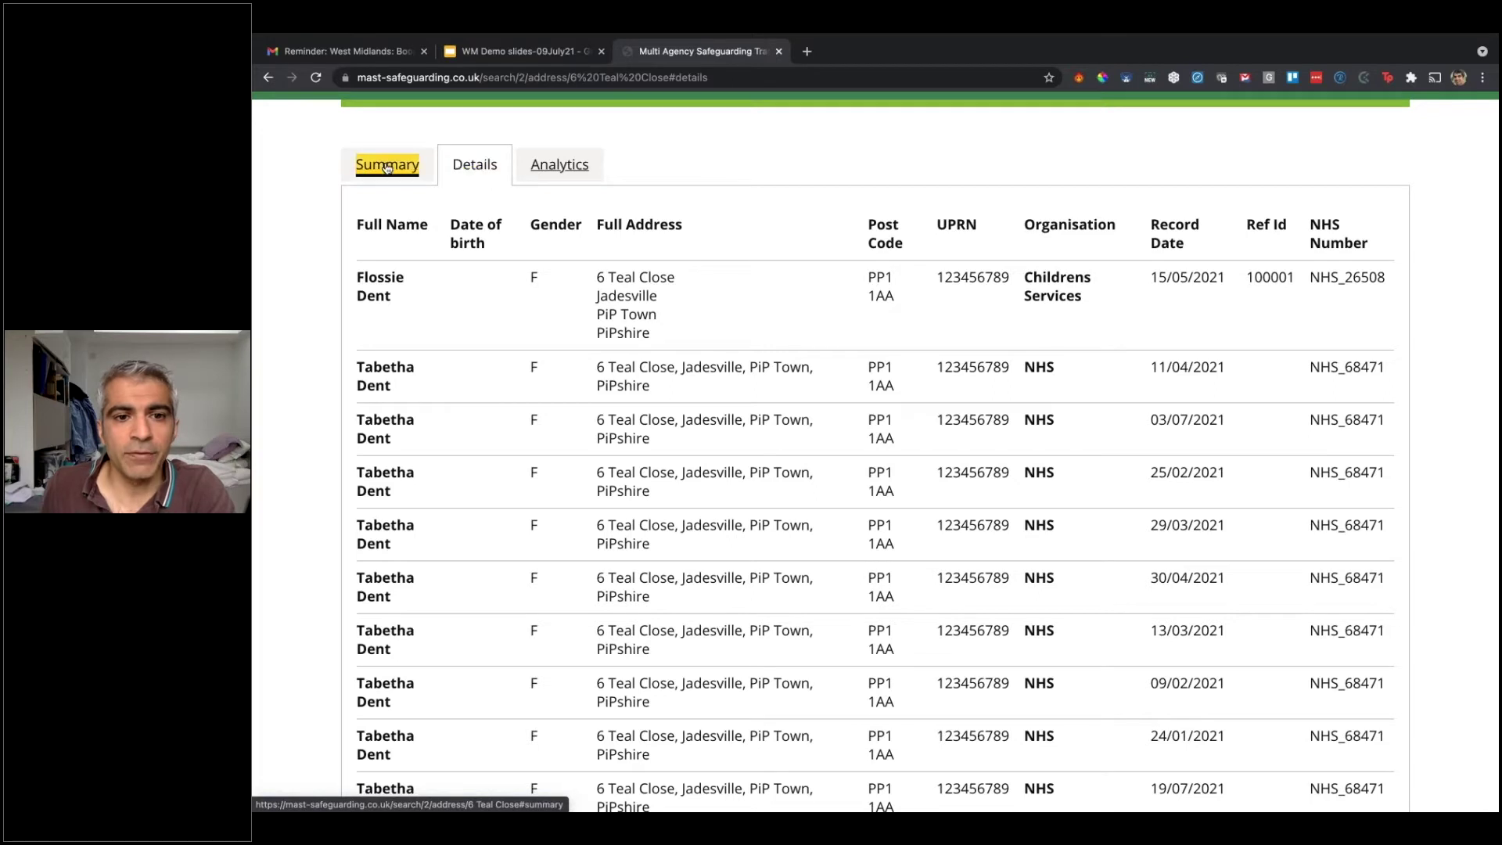
Step: Scroll through the searched address's summary charts: NHS 18, Children 1, Police 1, plus monthly counts
{"action": "scroll", "coordinate": [363, 211], "scroll_direction": "down", "scroll_amount": 3}
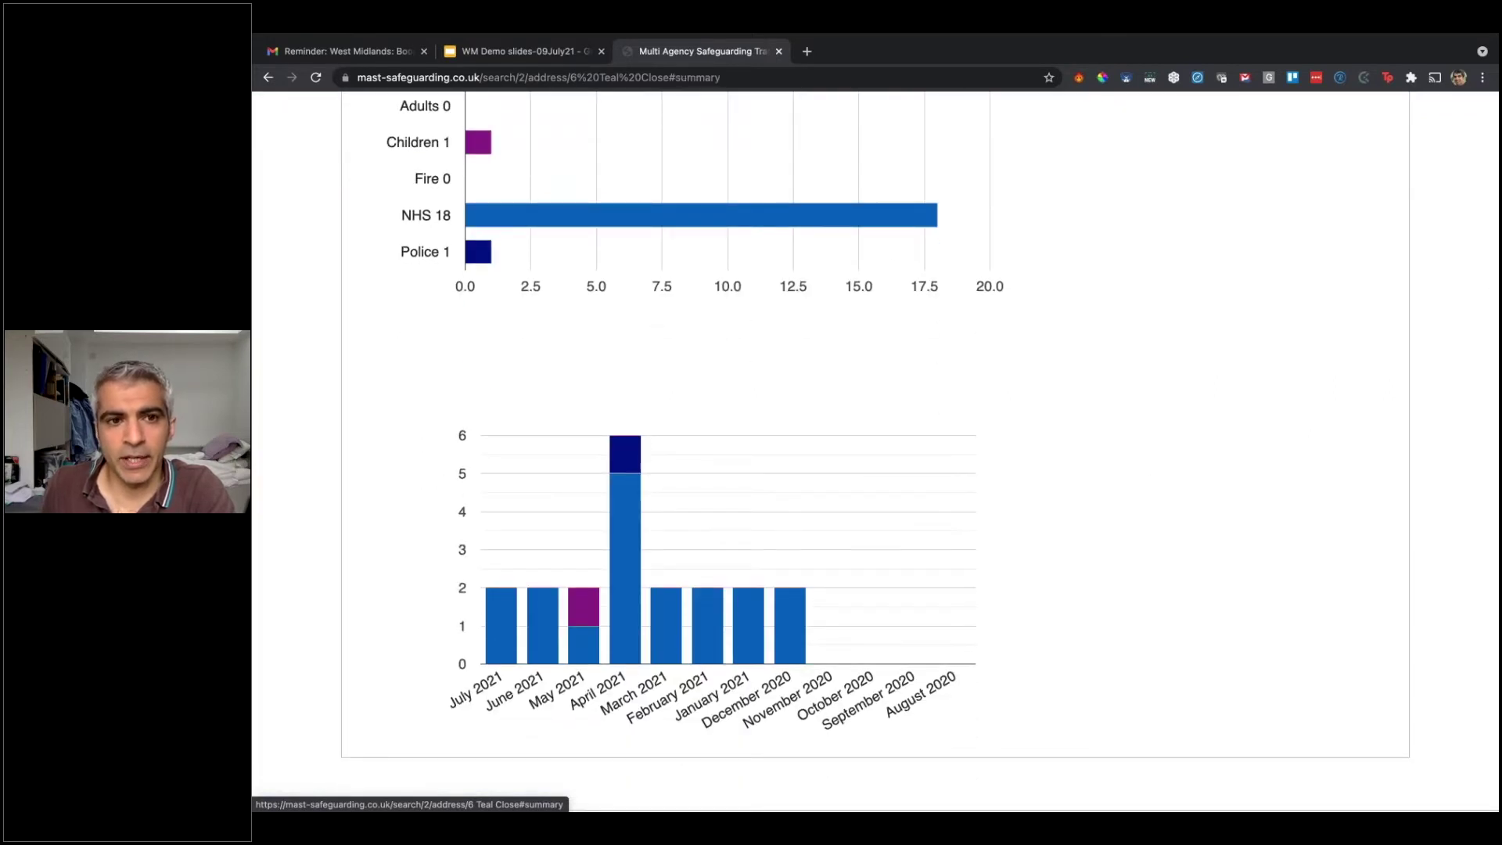
{"action": "scroll", "coordinate": [363, 328], "scroll_direction": "up", "scroll_amount": 4}
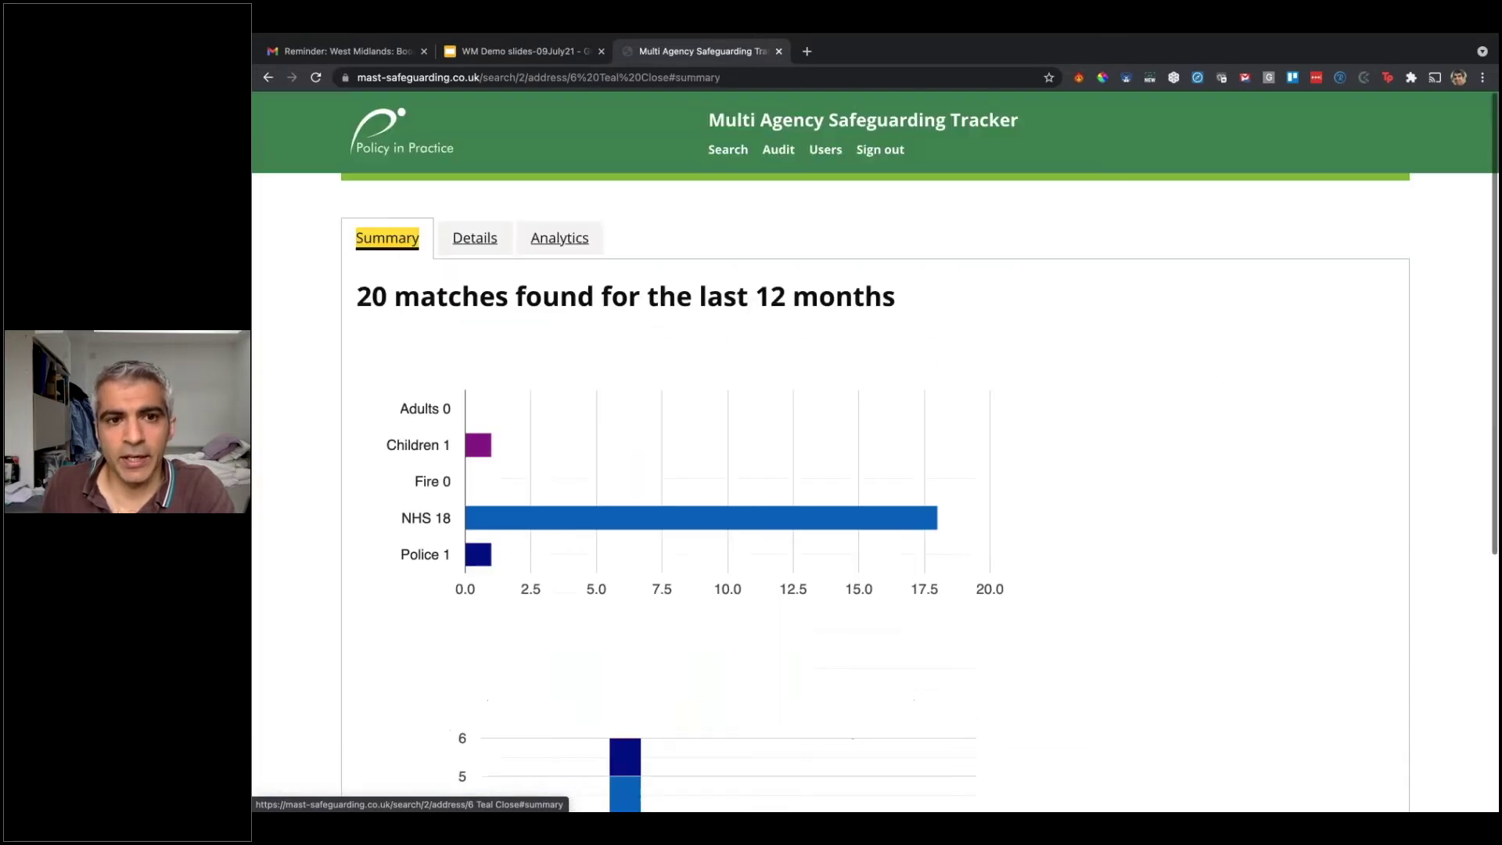
Step: Search the records by entering a person's first name in the Name field
{"action": "left_click", "coordinate": [728, 152]}
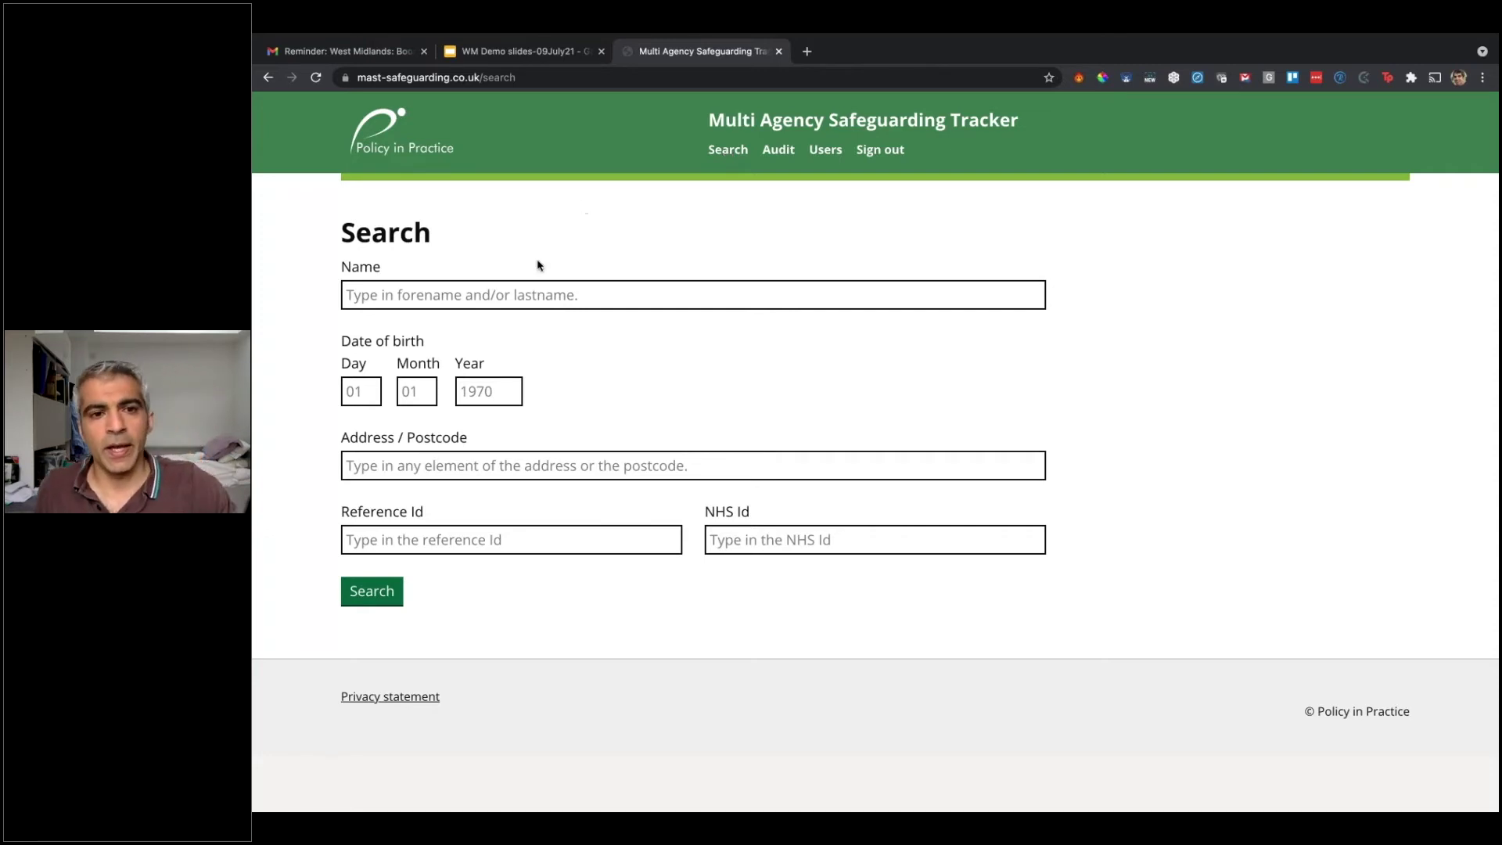
{"action": "left_click", "coordinate": [525, 291]}
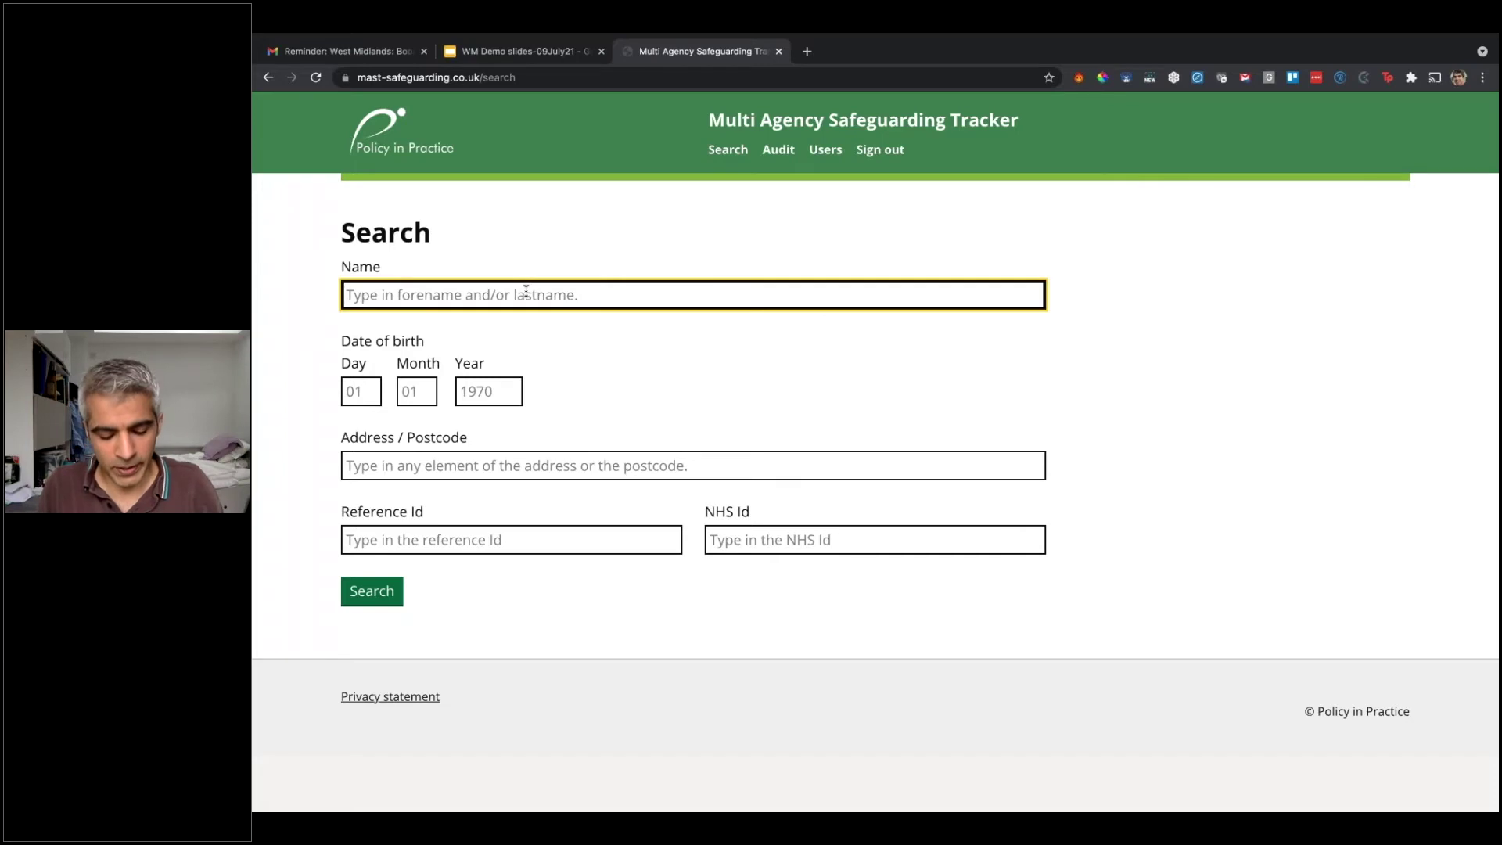
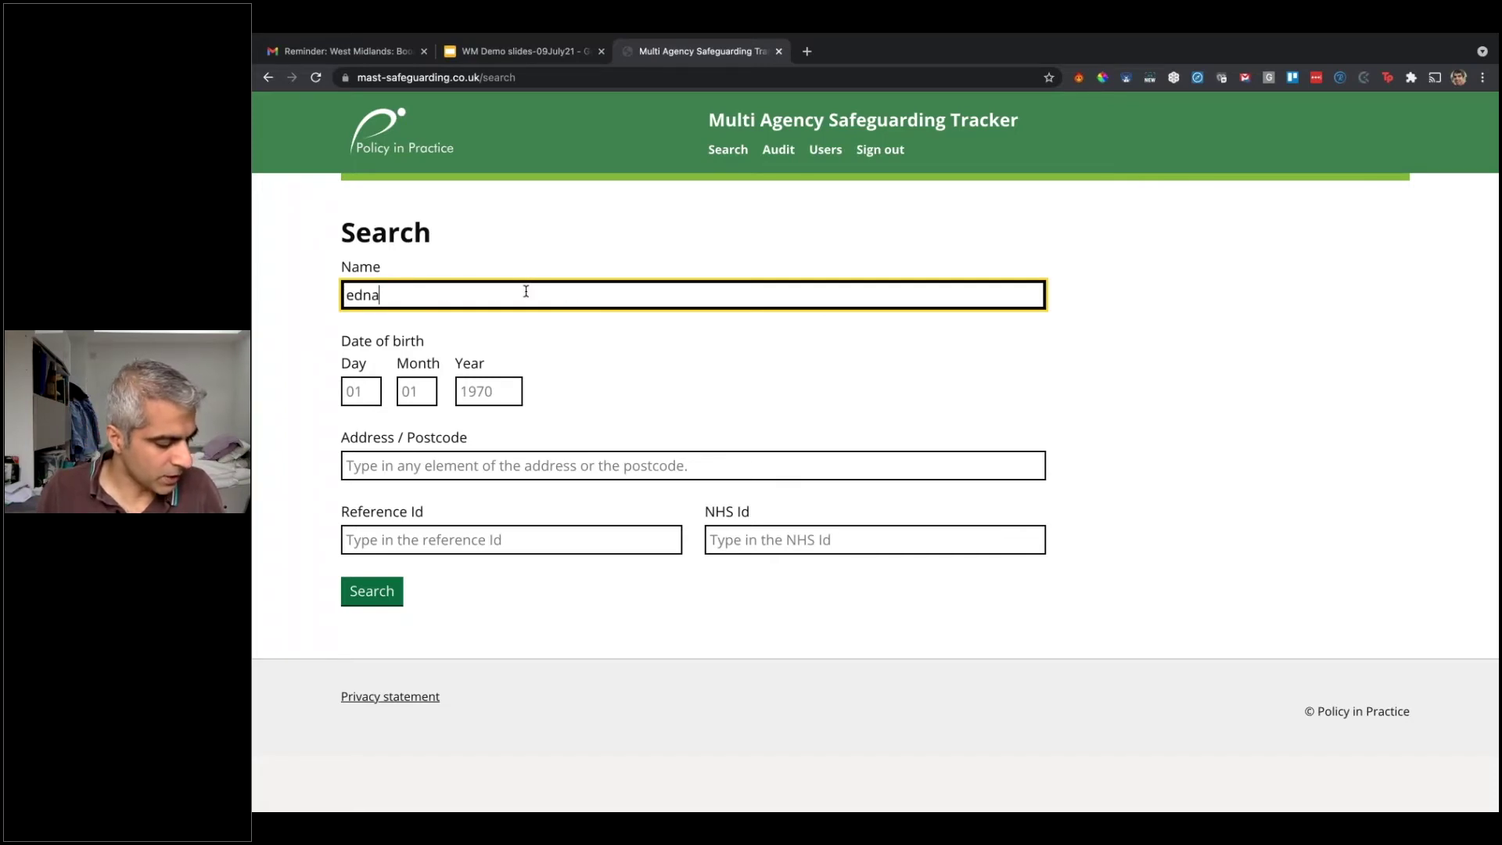
{"action": "left_click", "coordinate": [381, 592]}
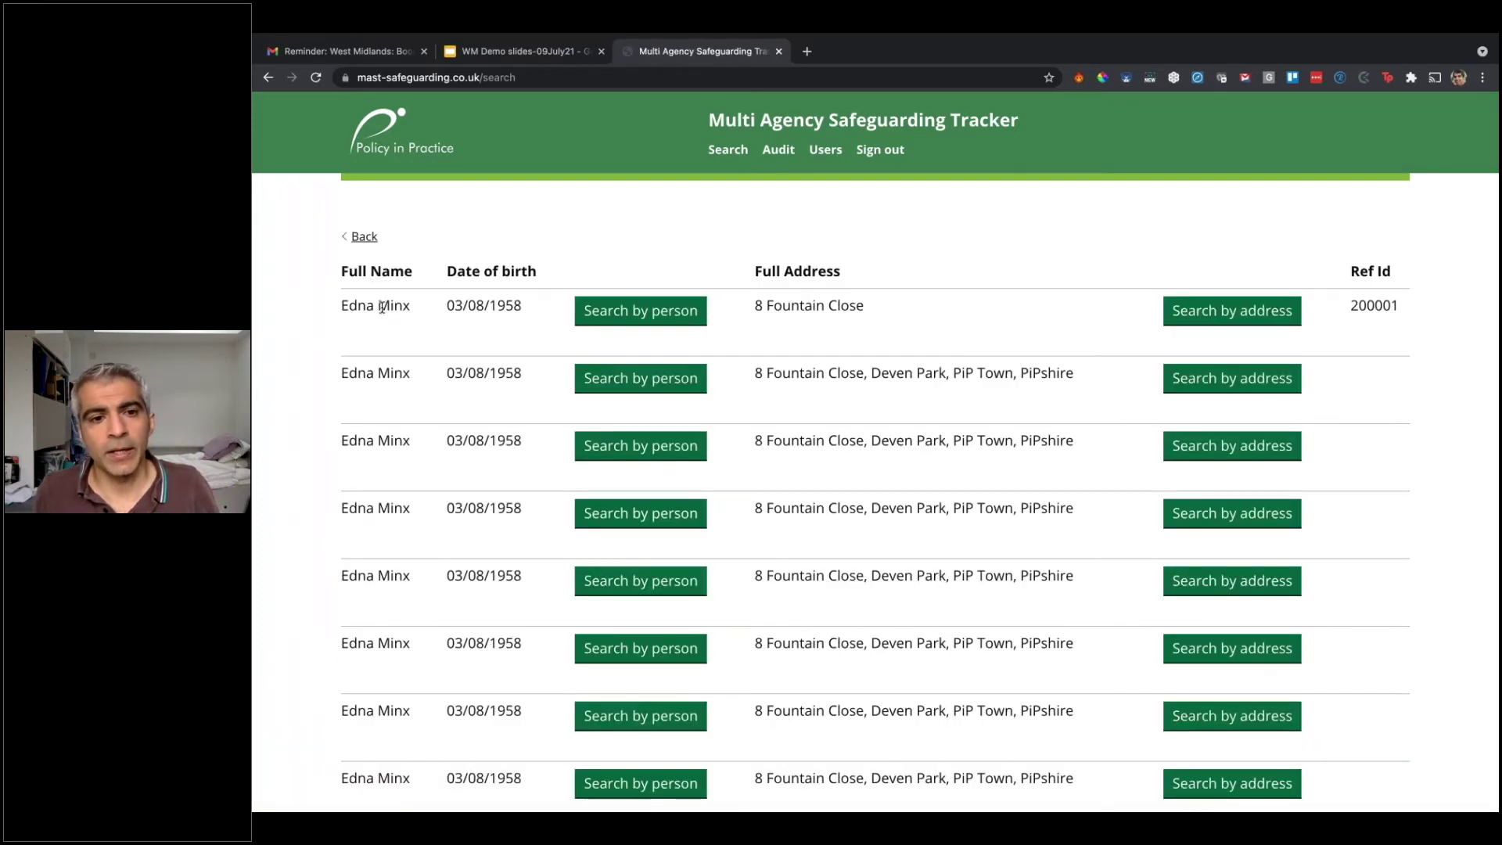
Step: Scroll the matching people and open the first record's Search by address summary
{"action": "scroll", "coordinate": [382, 307], "scroll_direction": "down", "scroll_amount": 1}
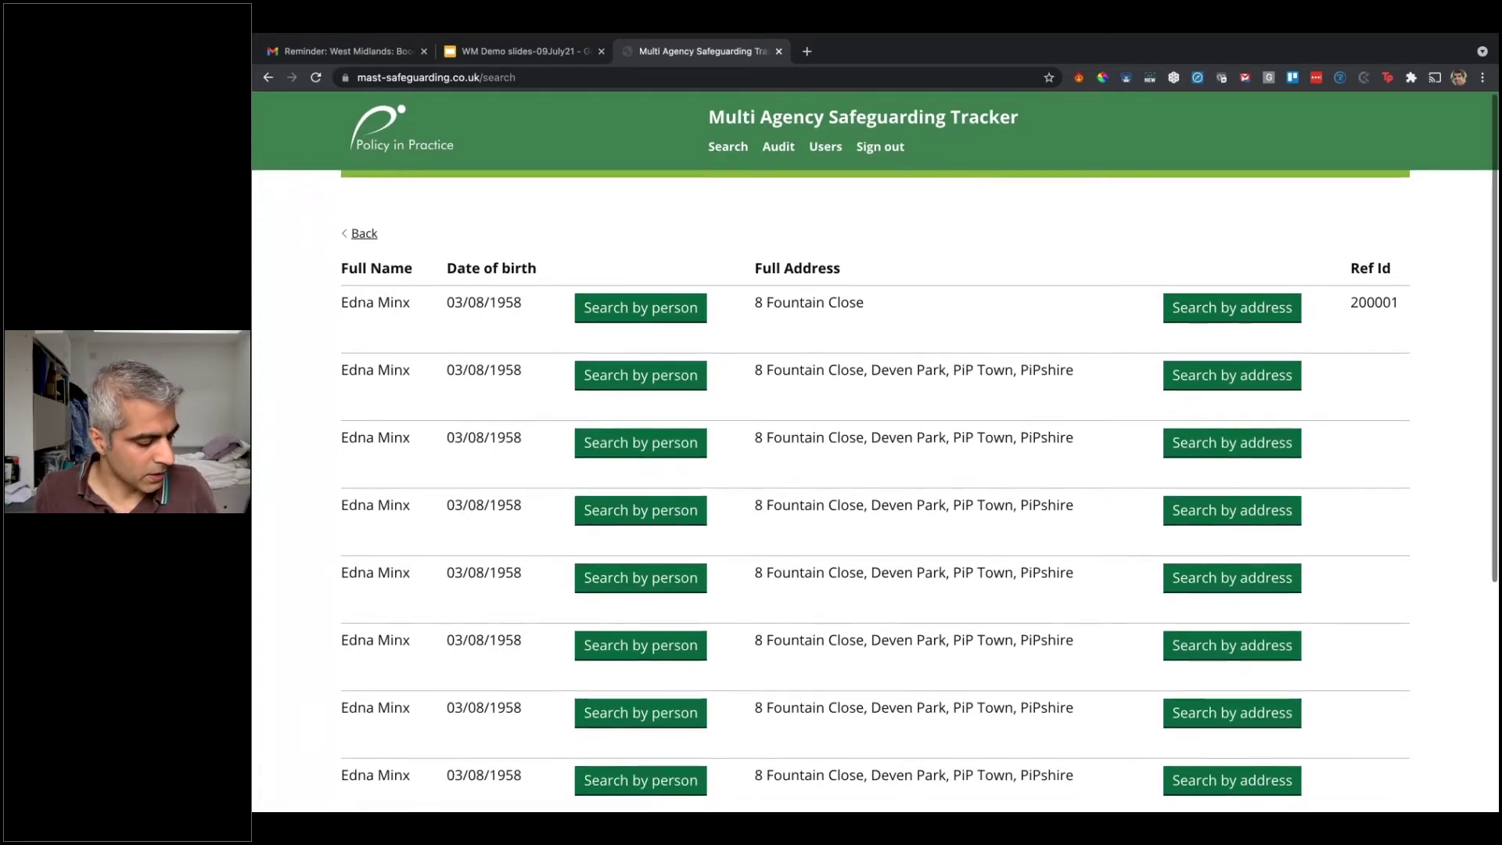
{"action": "scroll", "coordinate": [876, 470], "scroll_direction": "down", "scroll_amount": 1}
{"action": "scroll", "coordinate": [1291, 211], "scroll_direction": "down", "scroll_amount": 2}
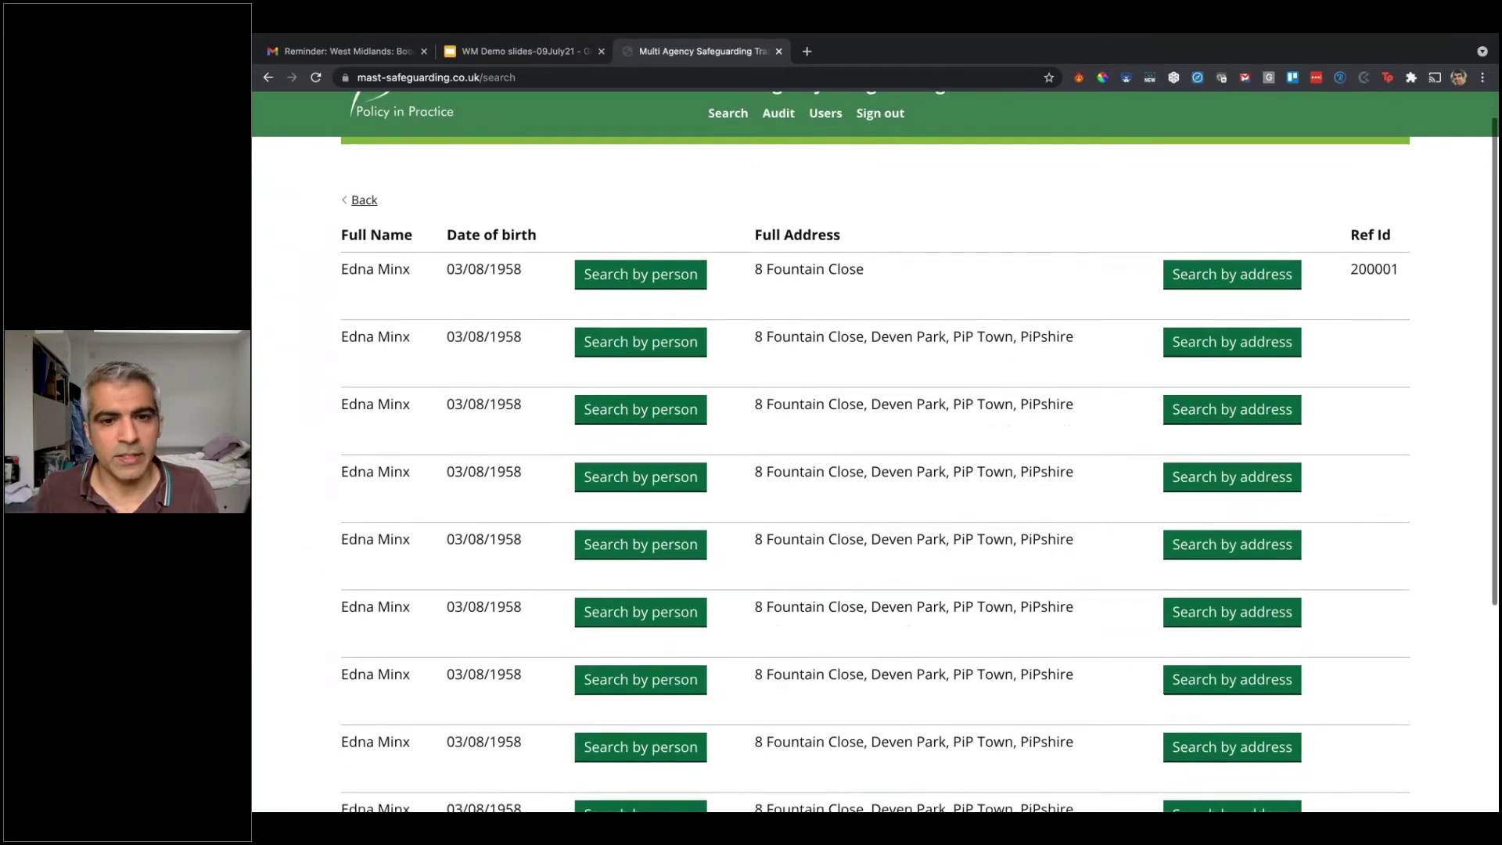
{"action": "left_click", "coordinate": [1231, 276]}
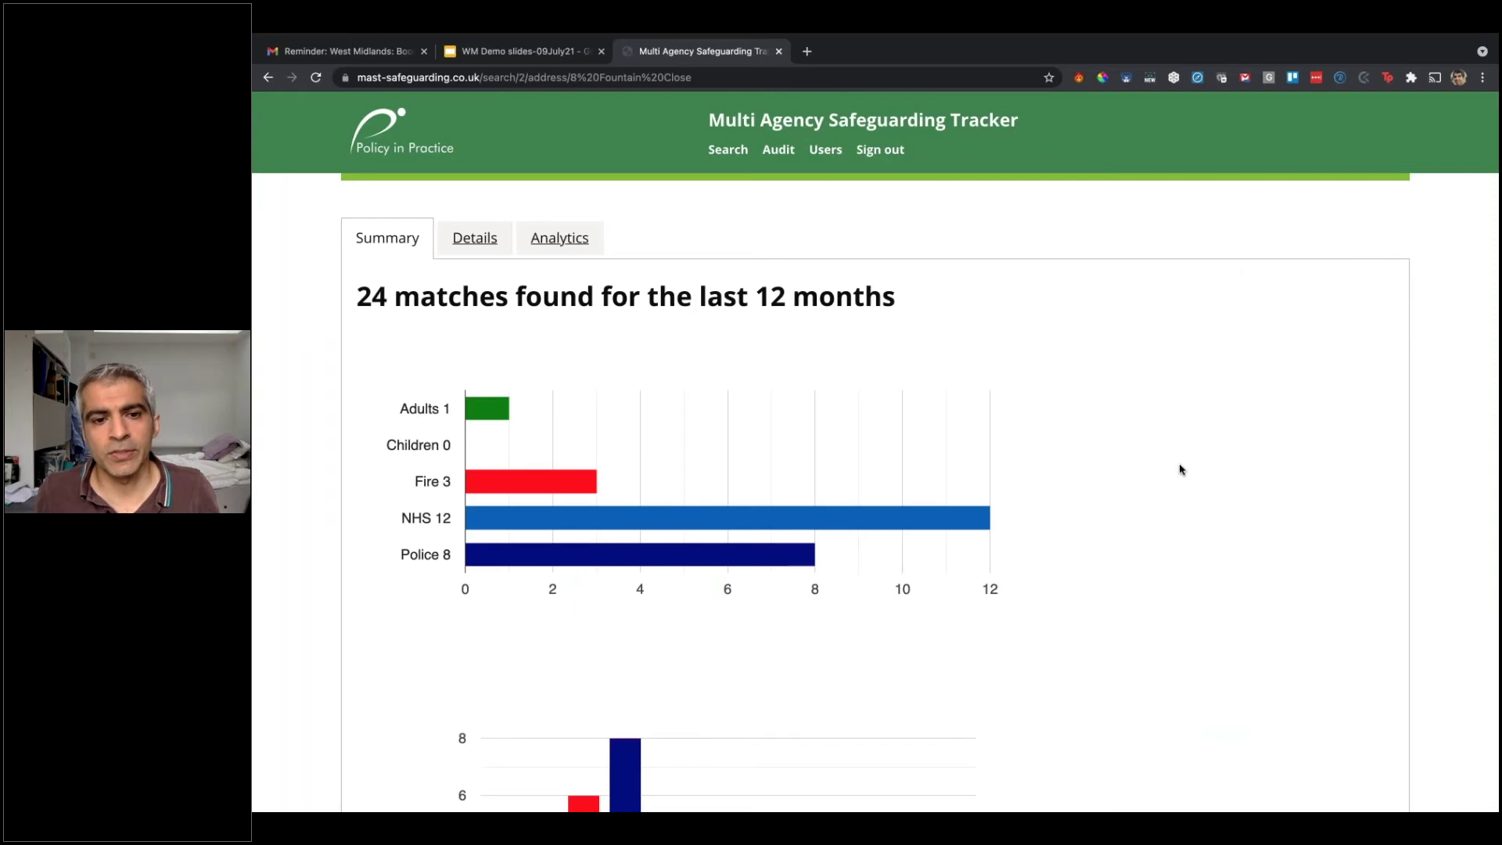
Step: Read the monthly bar values on the 24-match address summary (Adults 1, Children 0)
{"action": "scroll", "coordinate": [1182, 470], "scroll_direction": "down", "scroll_amount": 3}
{"action": "scroll", "coordinate": [1181, 469], "scroll_direction": "down", "scroll_amount": 3}
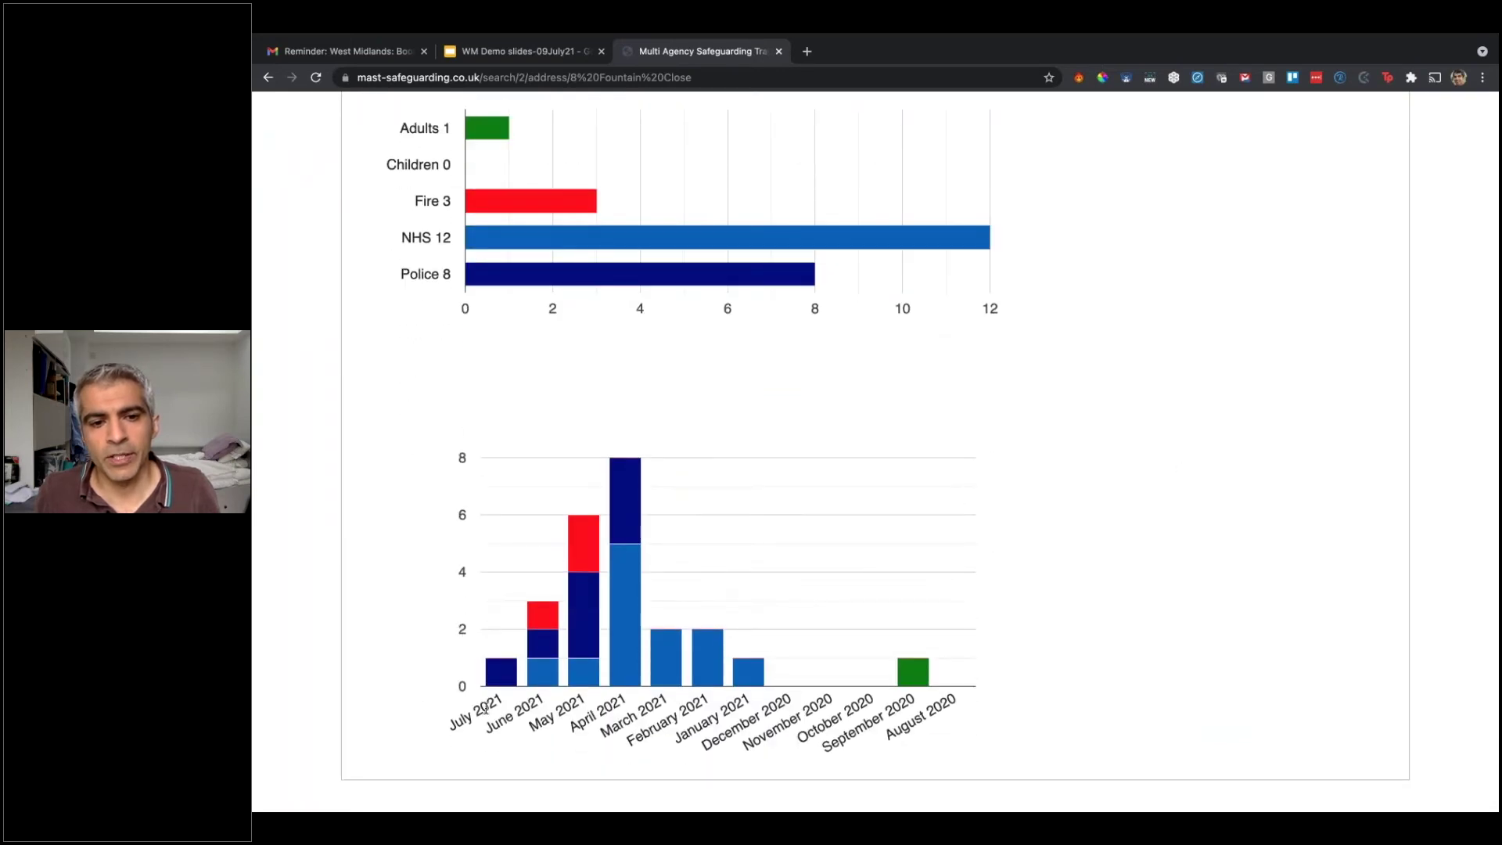
{"action": "mouse_move", "coordinate": [577, 613]}
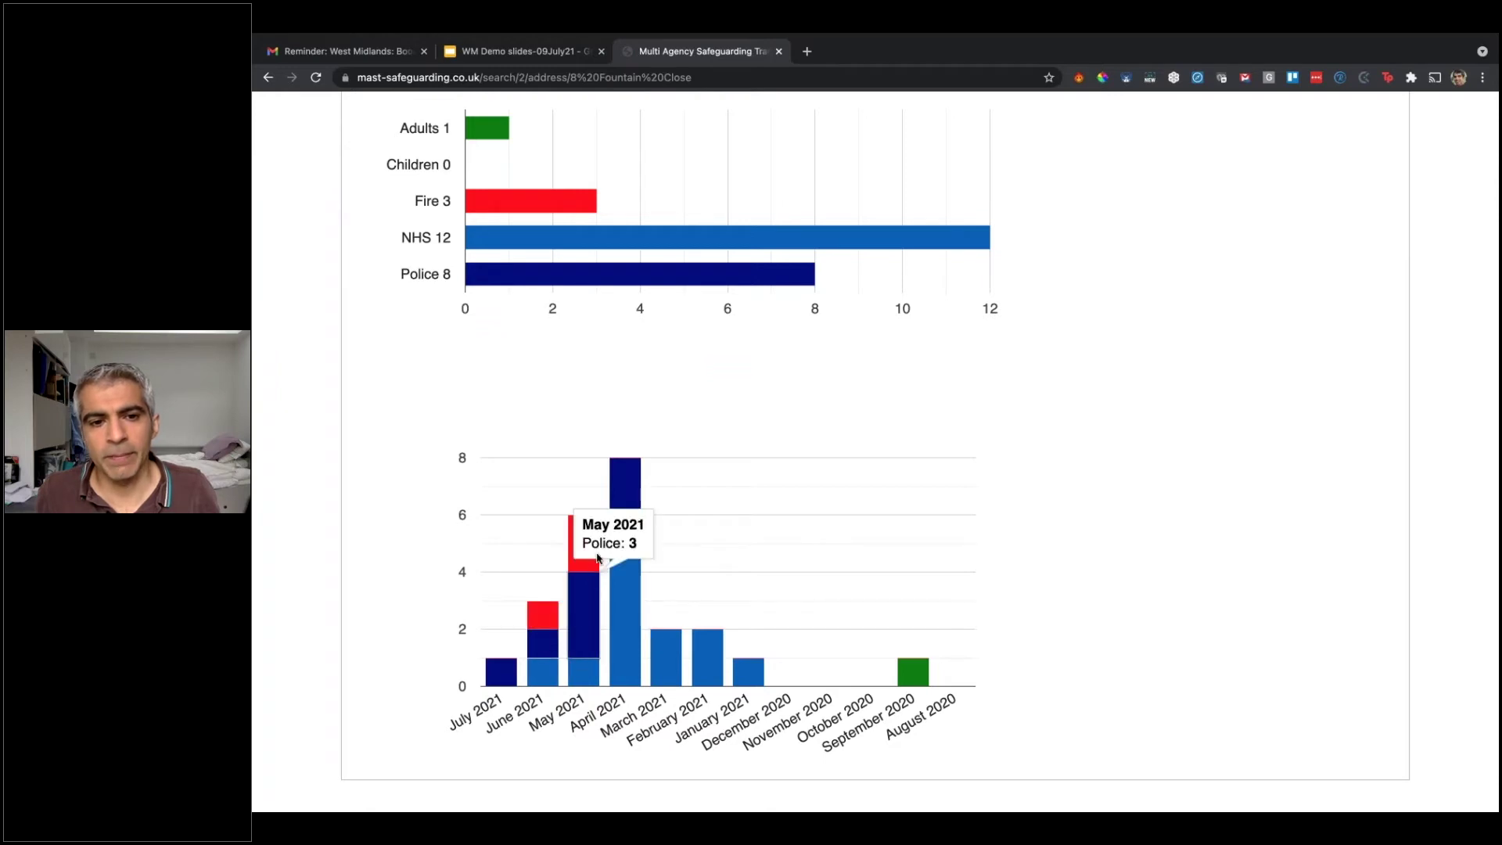
{"action": "mouse_move", "coordinate": [622, 599]}
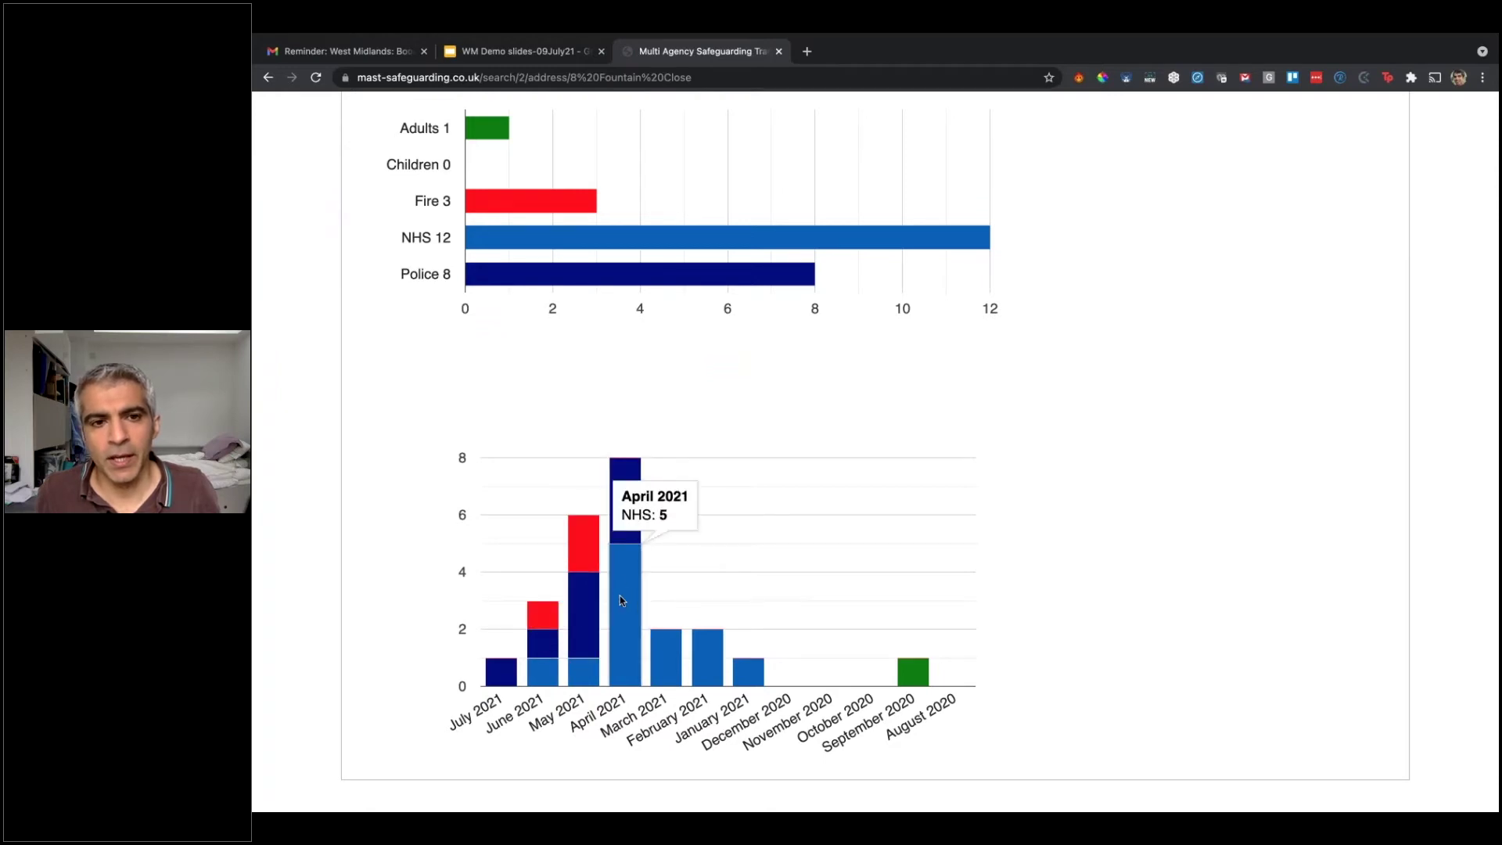
{"action": "scroll", "coordinate": [619, 595], "scroll_direction": "up", "scroll_amount": 5}
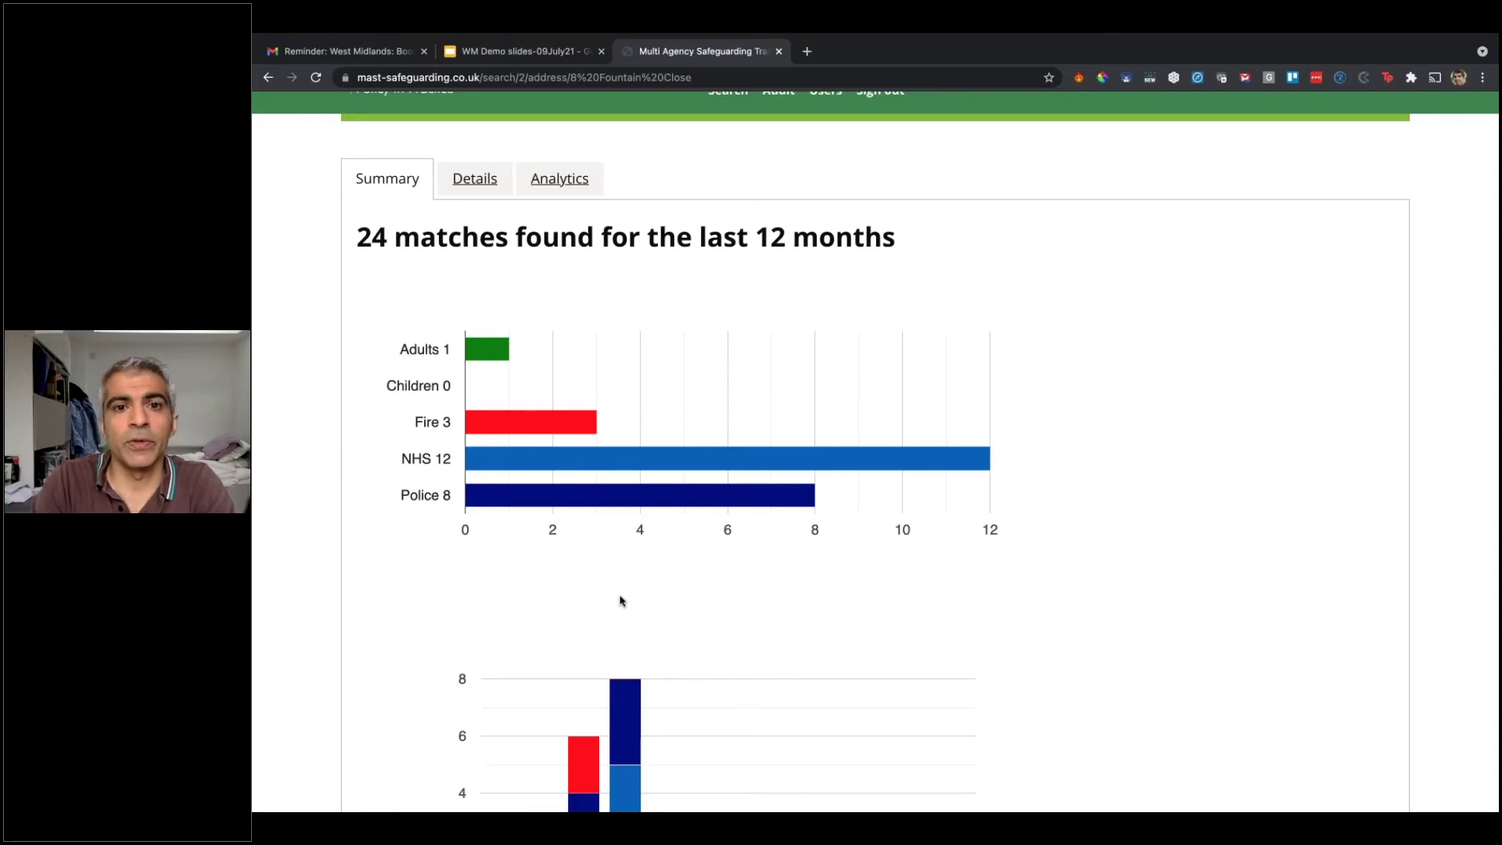
{"action": "scroll", "coordinate": [622, 600], "scroll_direction": "up", "scroll_amount": 2}
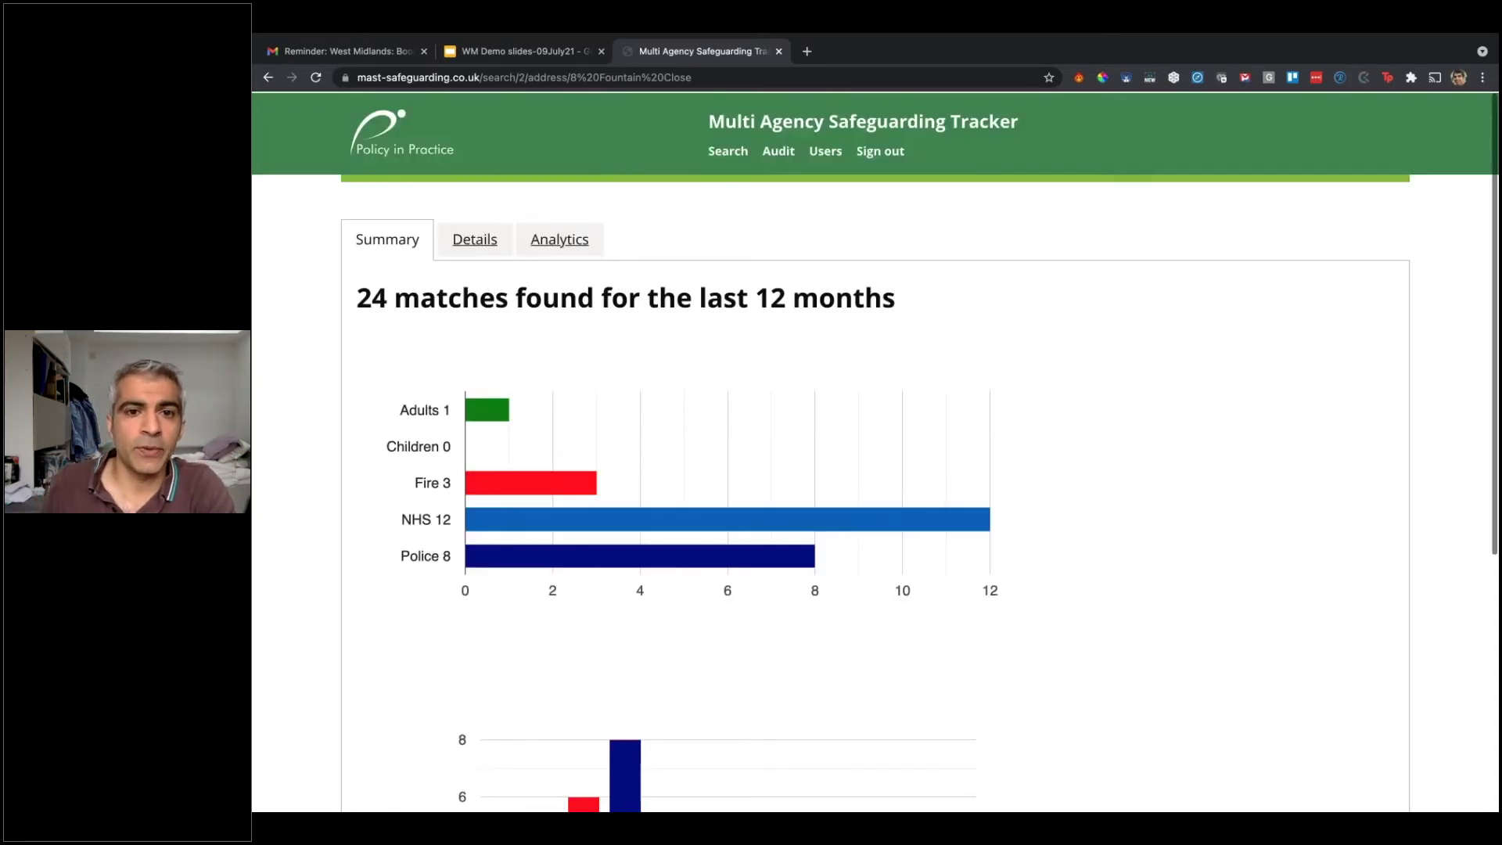
{"action": "left_click", "coordinate": [728, 158]}
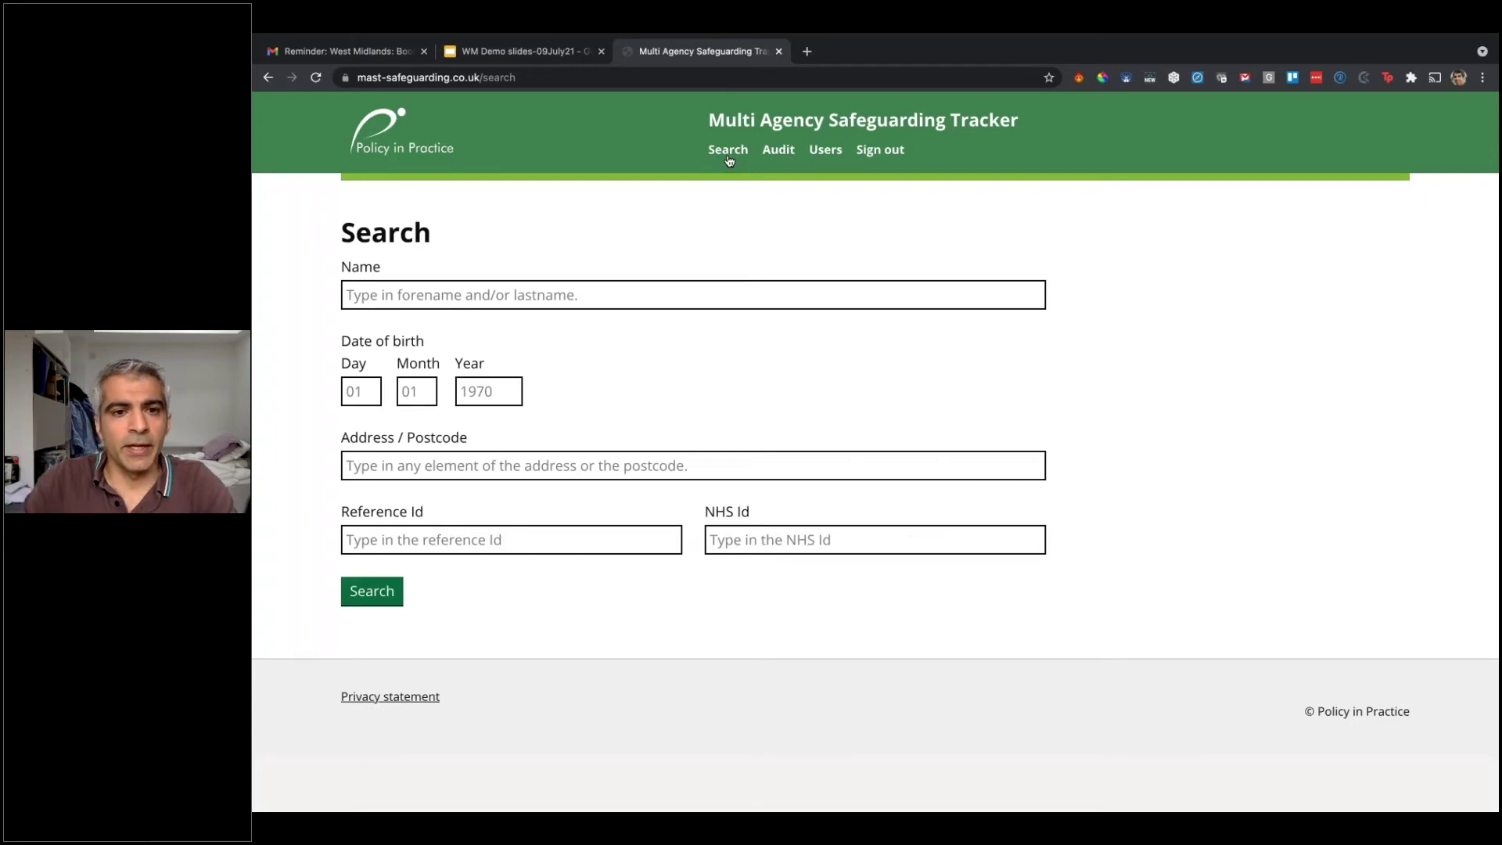
{"action": "left_click", "coordinate": [547, 296]}
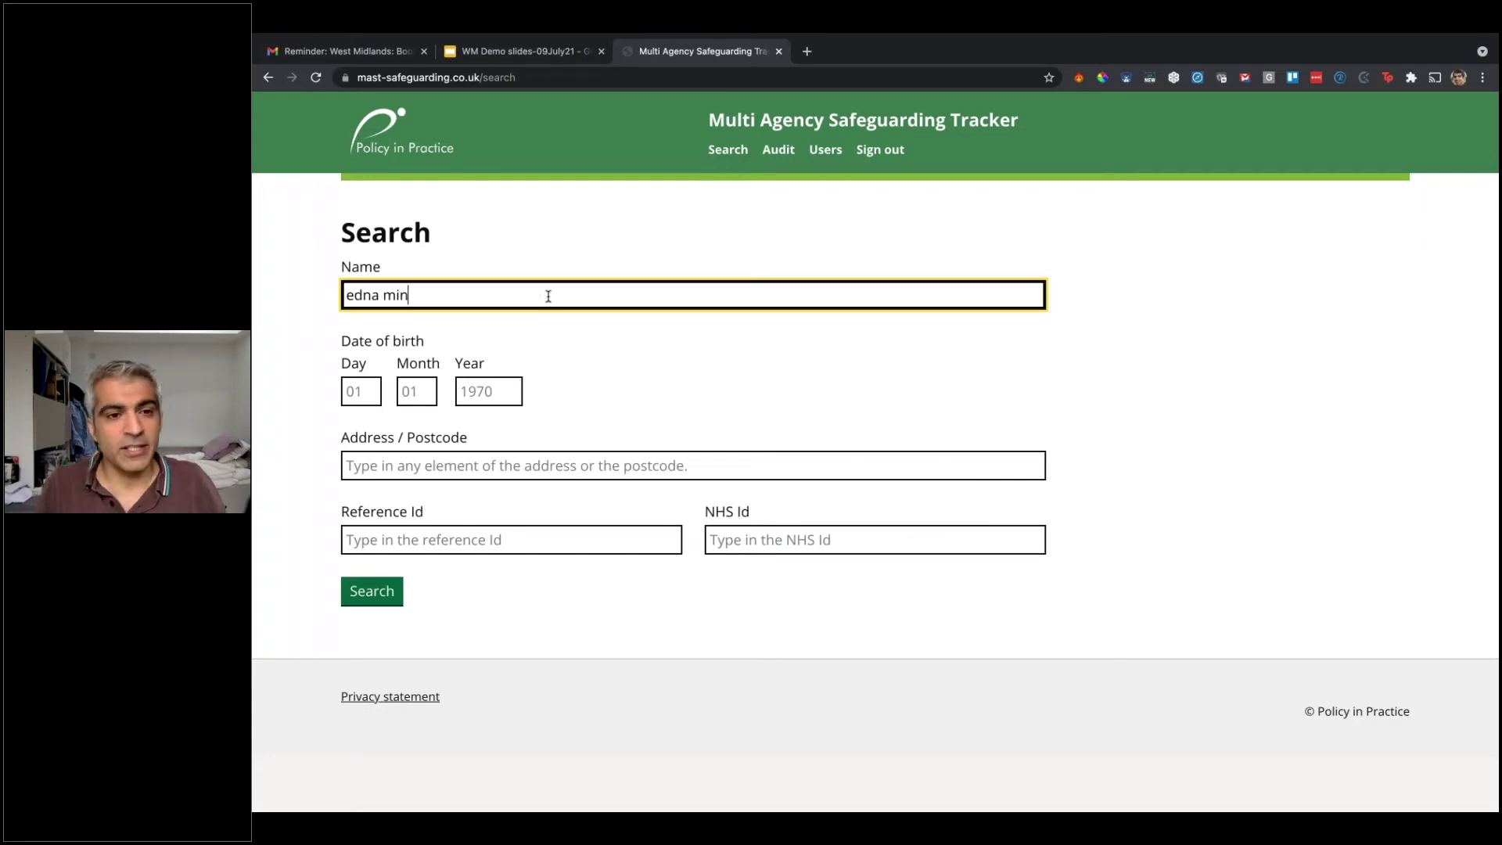
{"action": "left_click", "coordinate": [351, 597]}
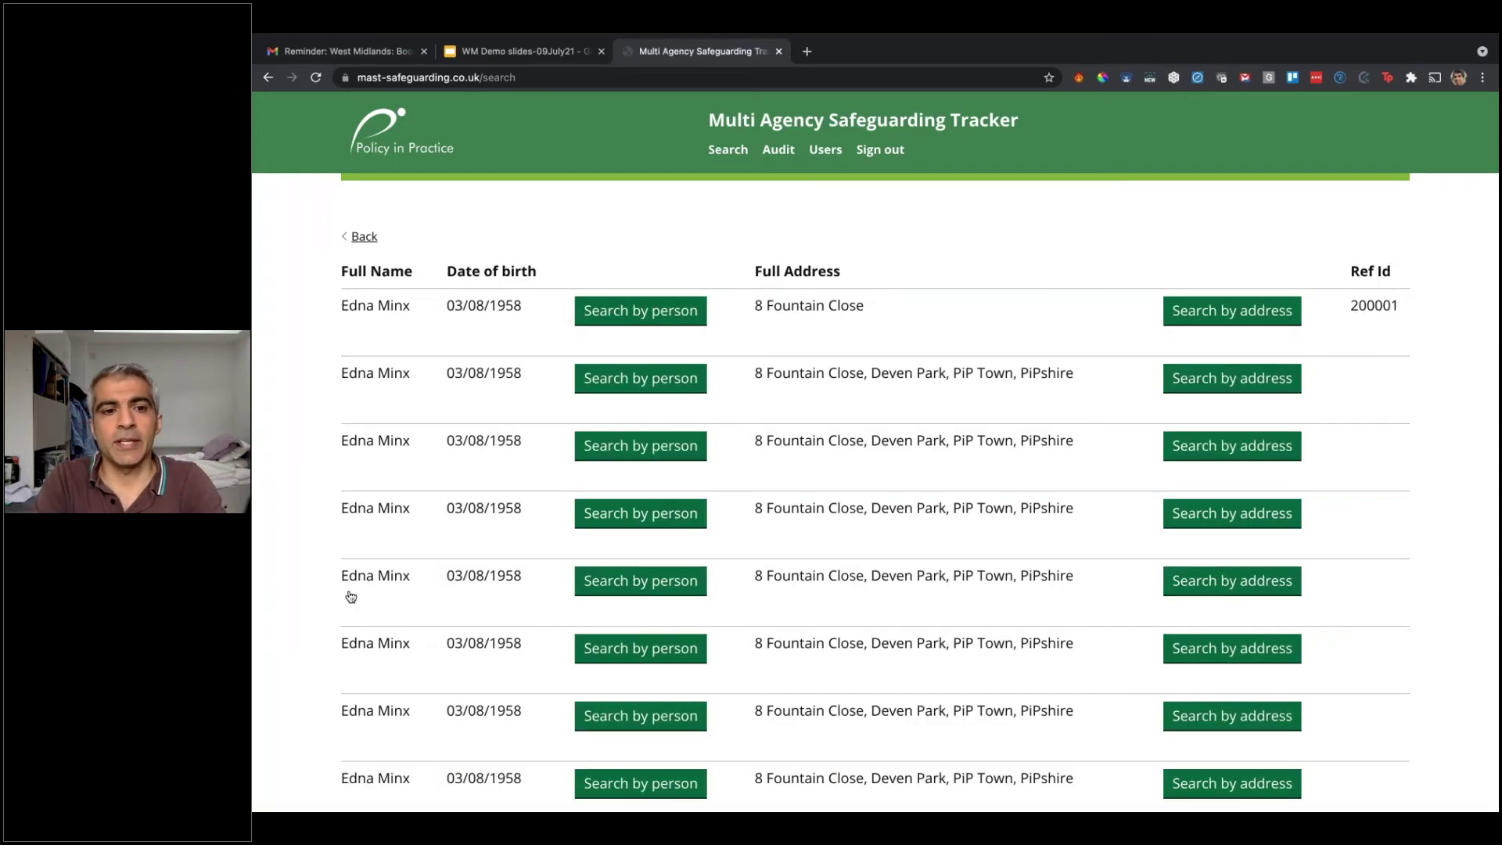
{"action": "left_click", "coordinate": [1235, 311]}
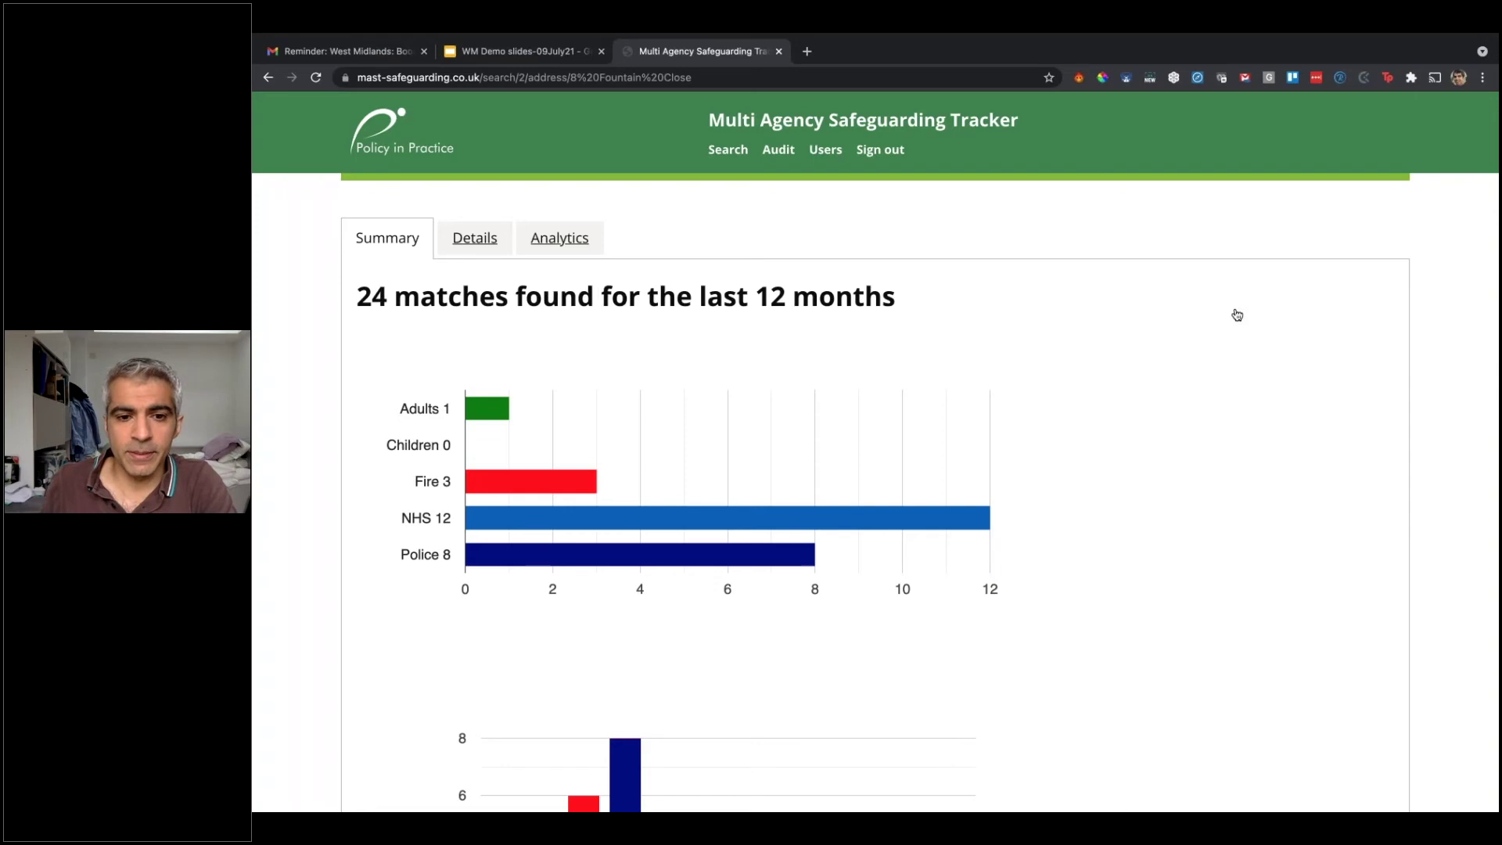
{"action": "scroll", "coordinate": [1237, 314], "scroll_direction": "down", "scroll_amount": 3}
{"action": "mouse_move", "coordinate": [635, 710]}
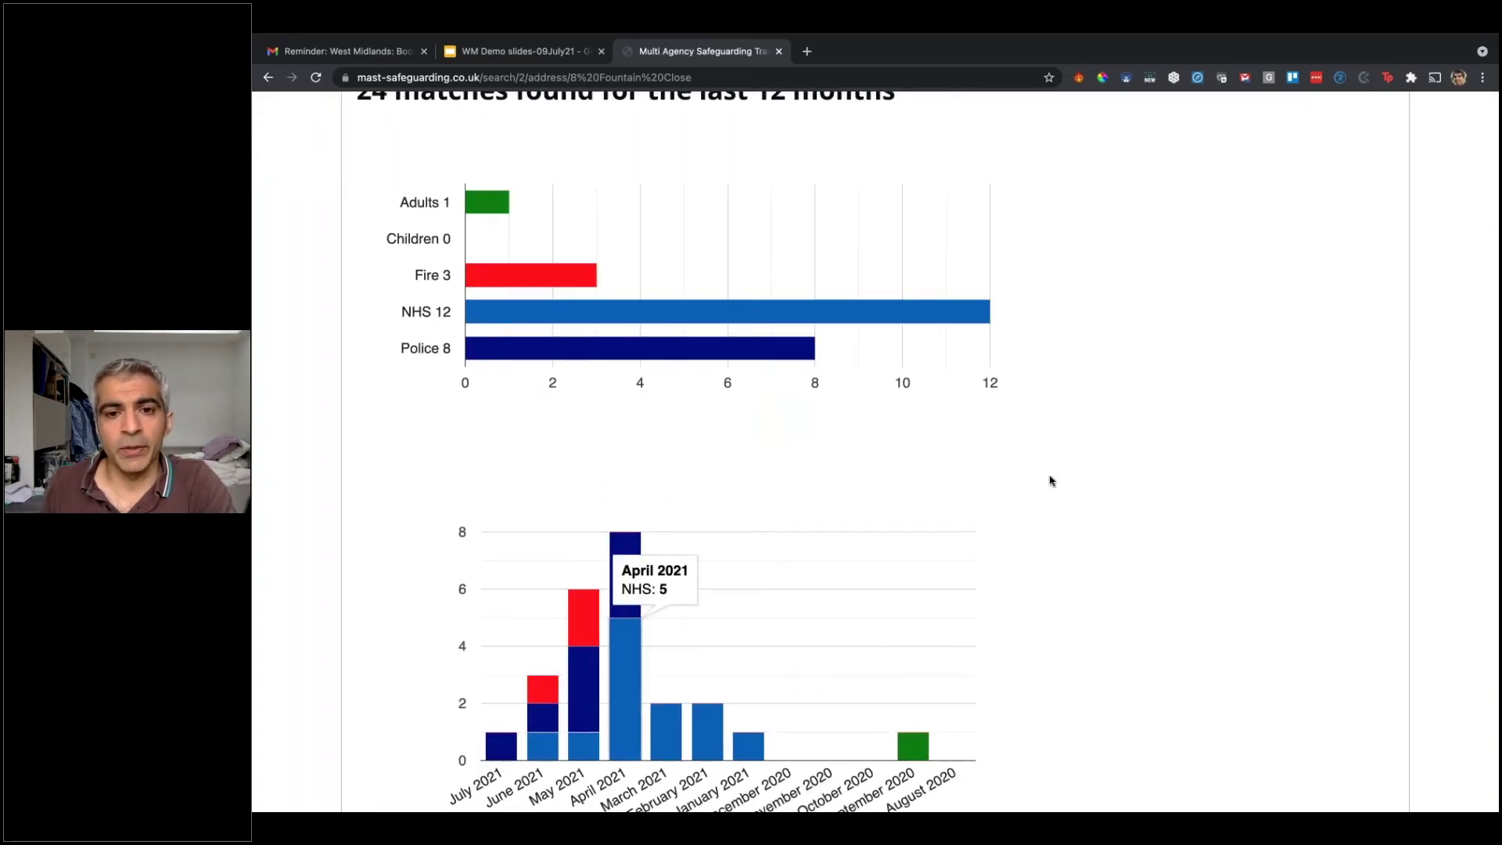
{"action": "scroll", "coordinate": [1060, 480], "scroll_direction": "up", "scroll_amount": 1}
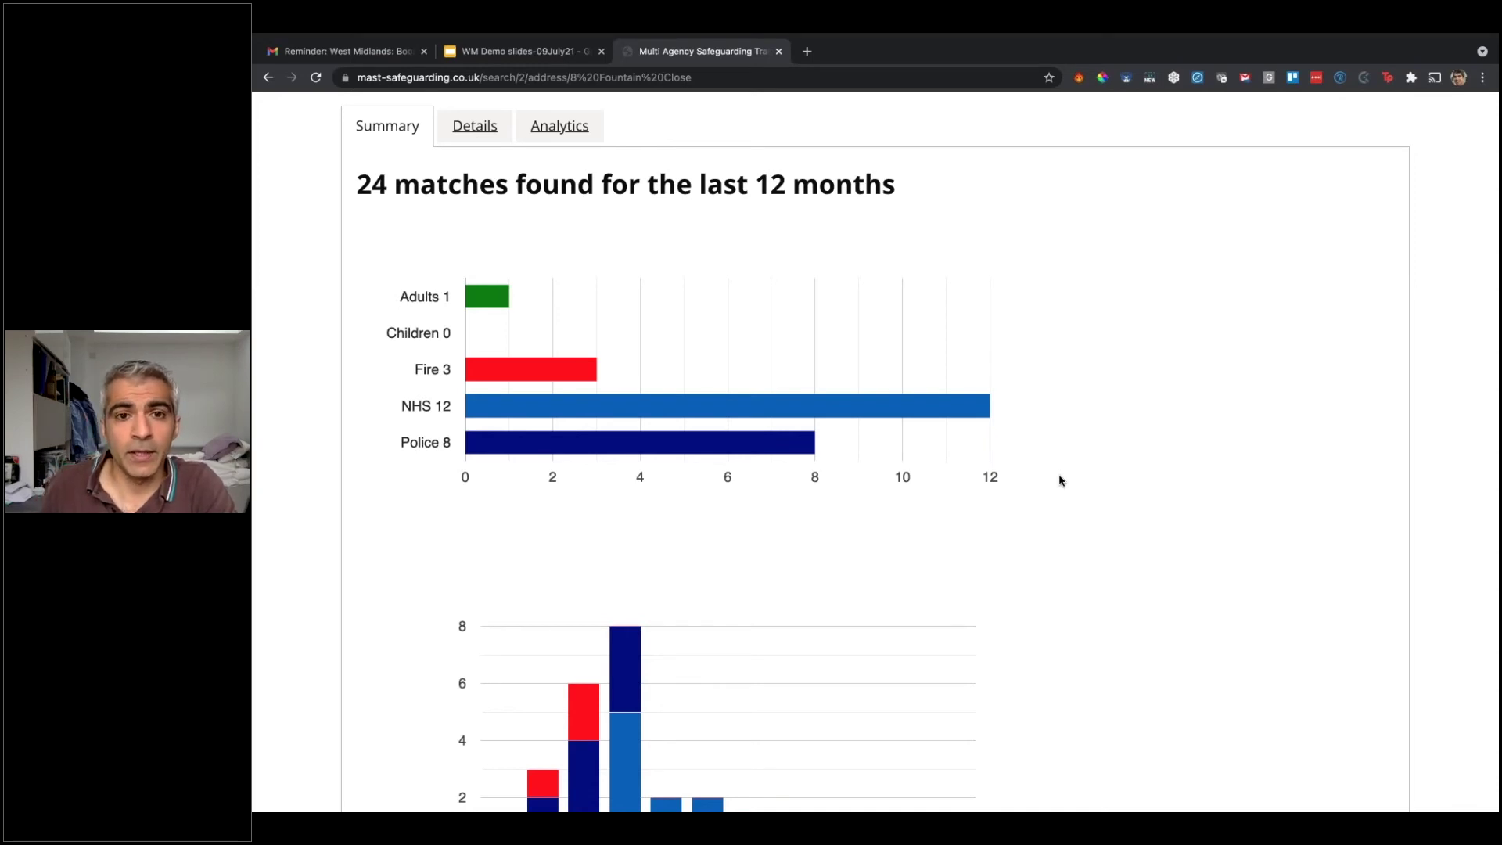
{"action": "scroll", "coordinate": [1060, 481], "scroll_direction": "up", "scroll_amount": 3}
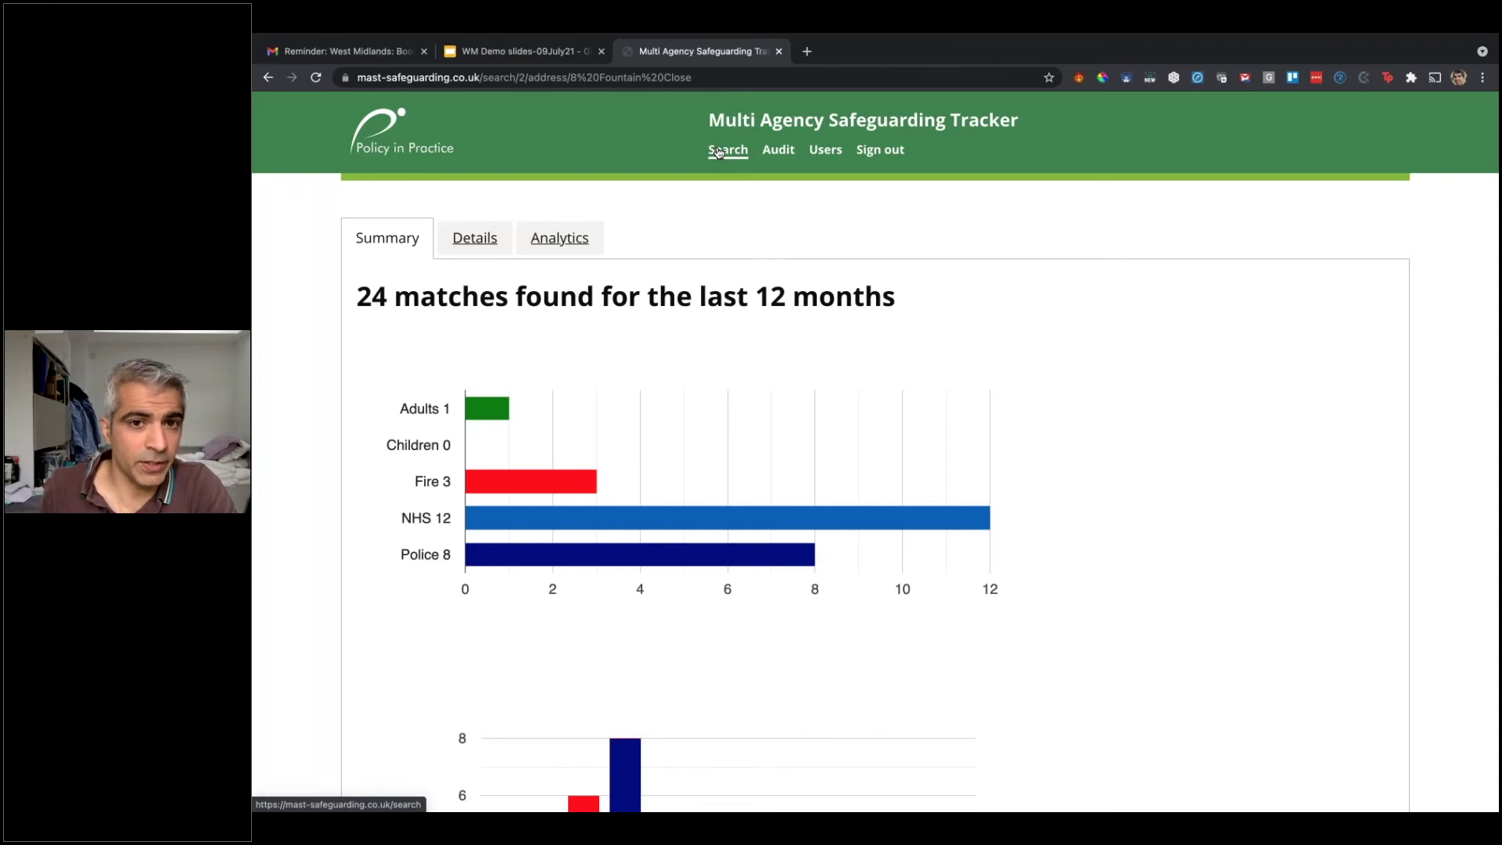
{"action": "left_click", "coordinate": [719, 152]}
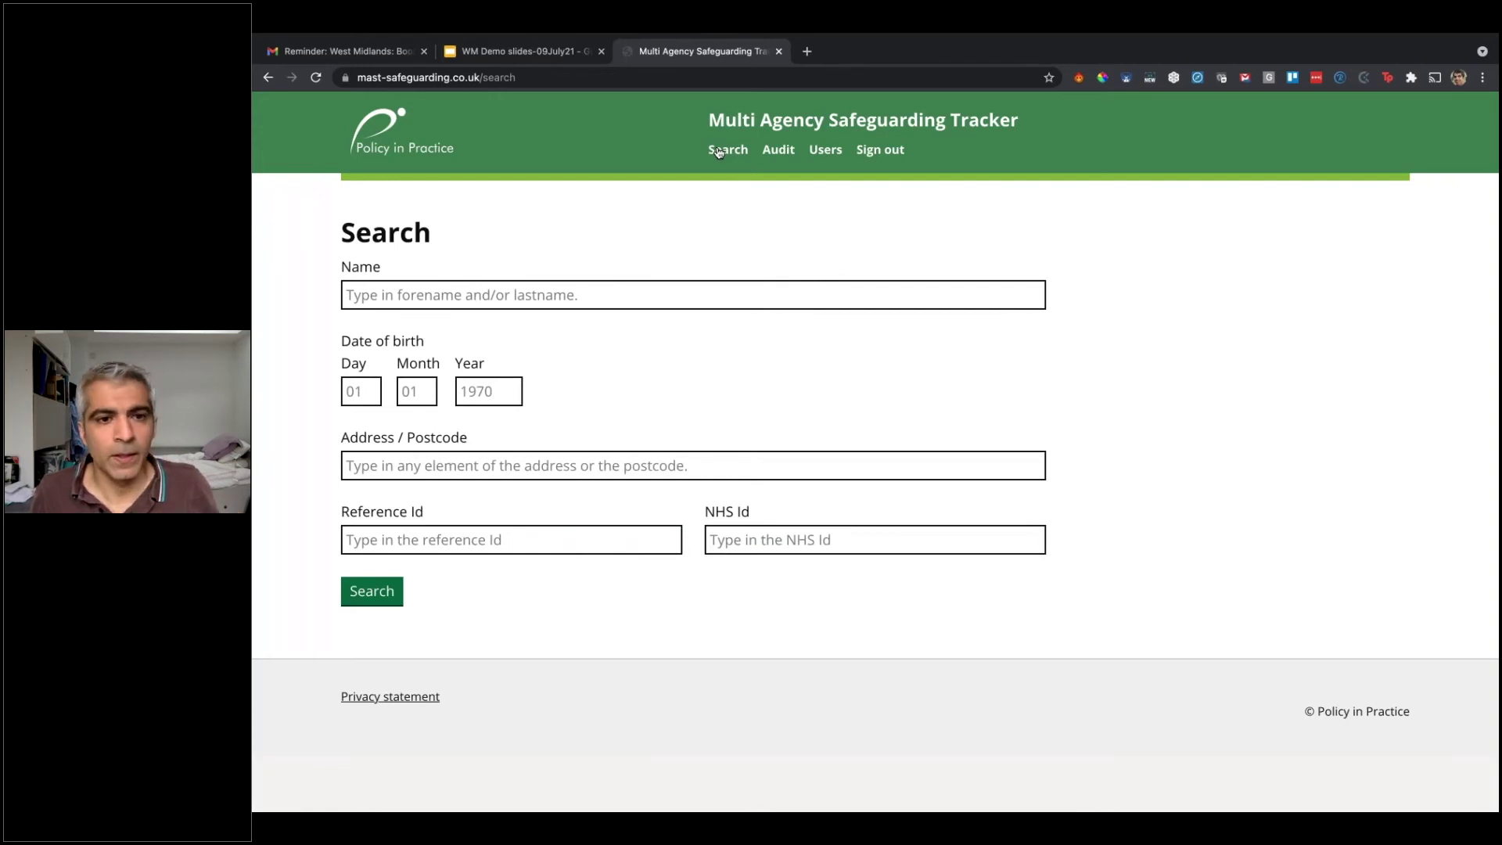
{"action": "left_click", "coordinate": [492, 298]}
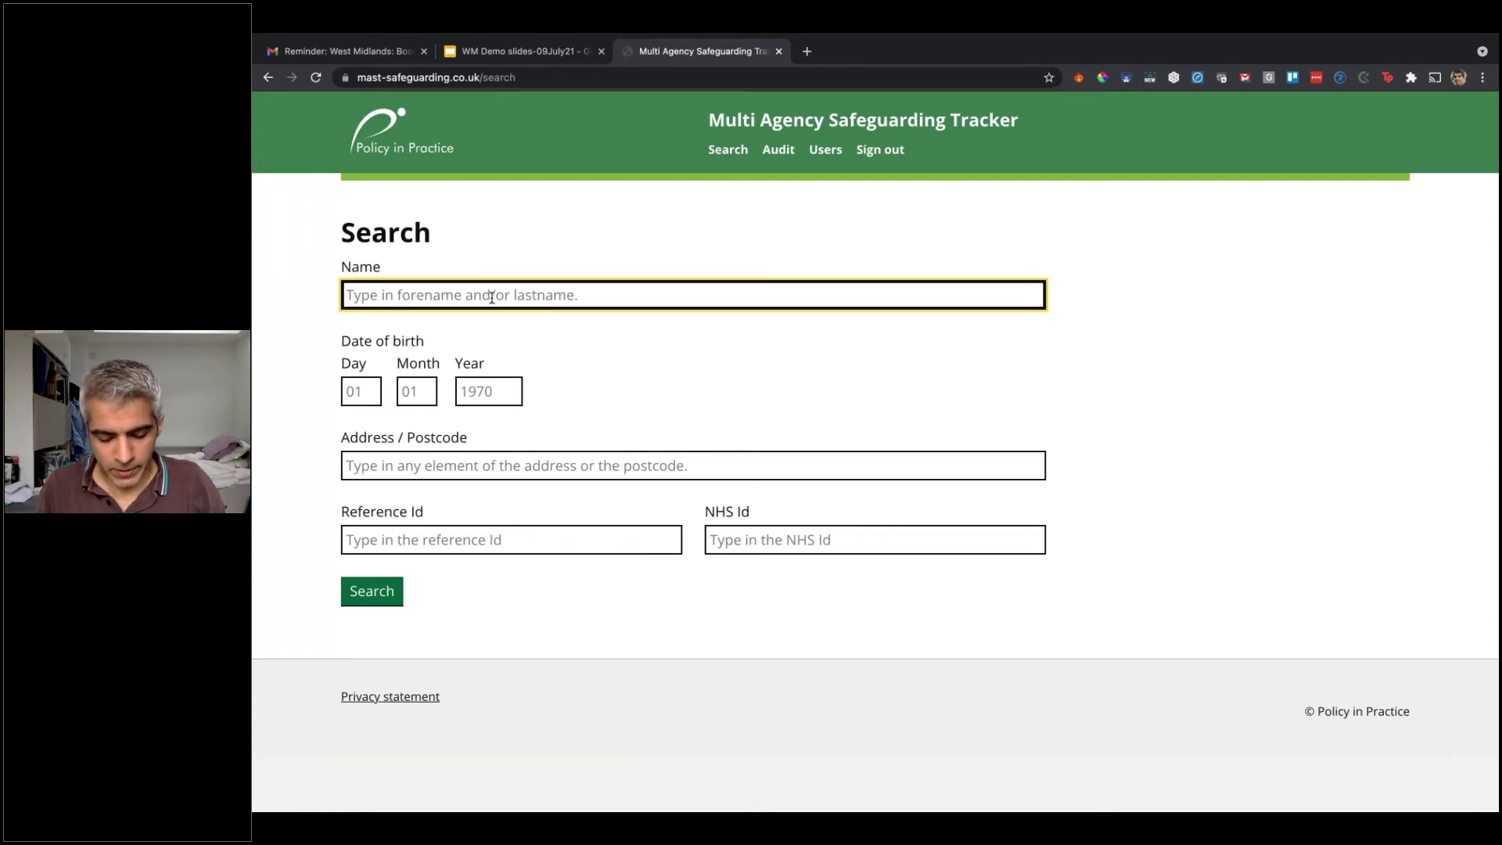
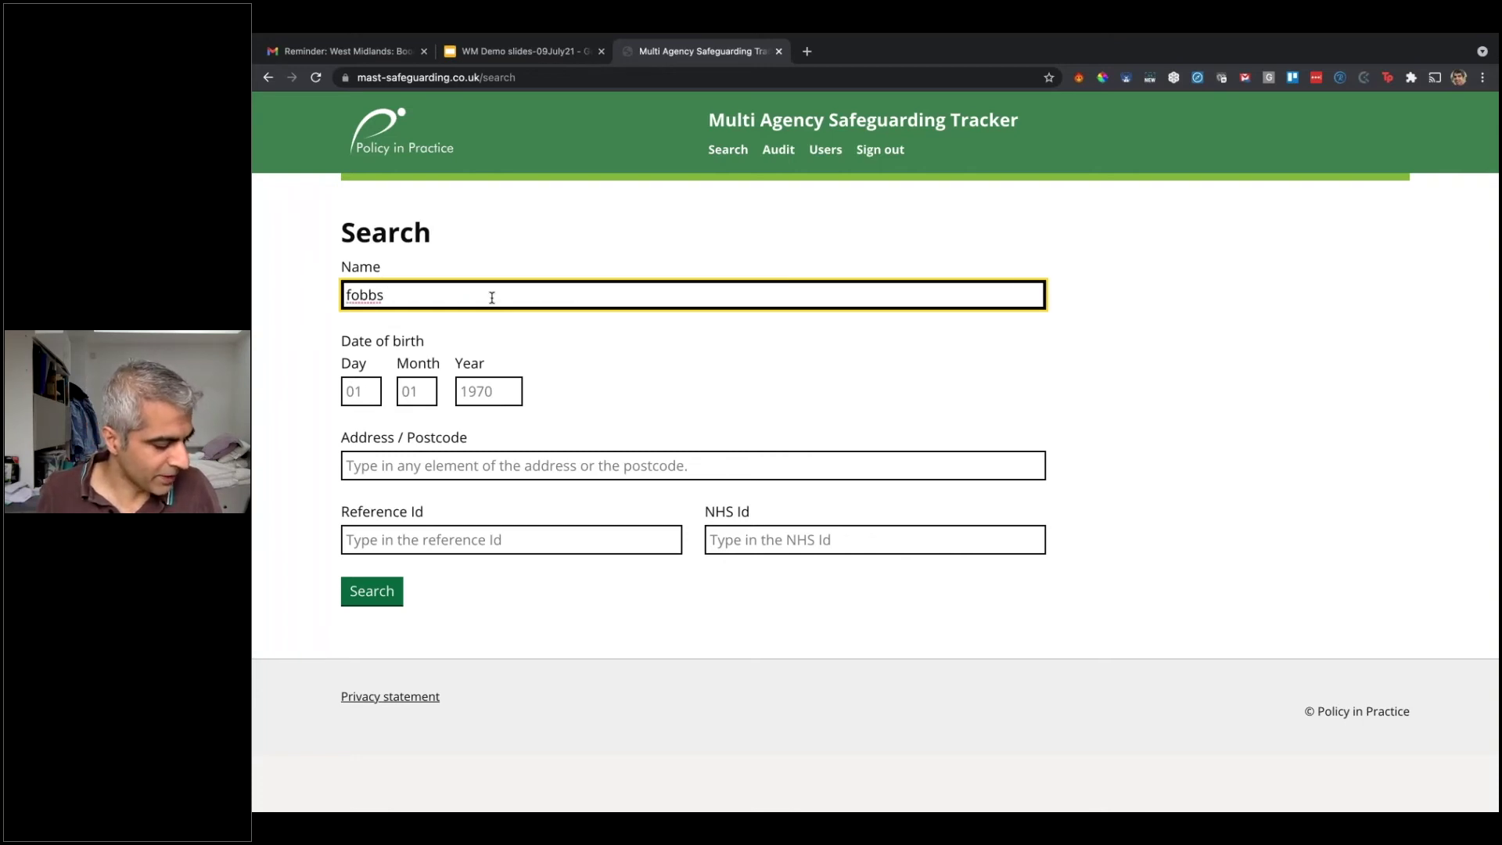
{"action": "left_click", "coordinate": [353, 595]}
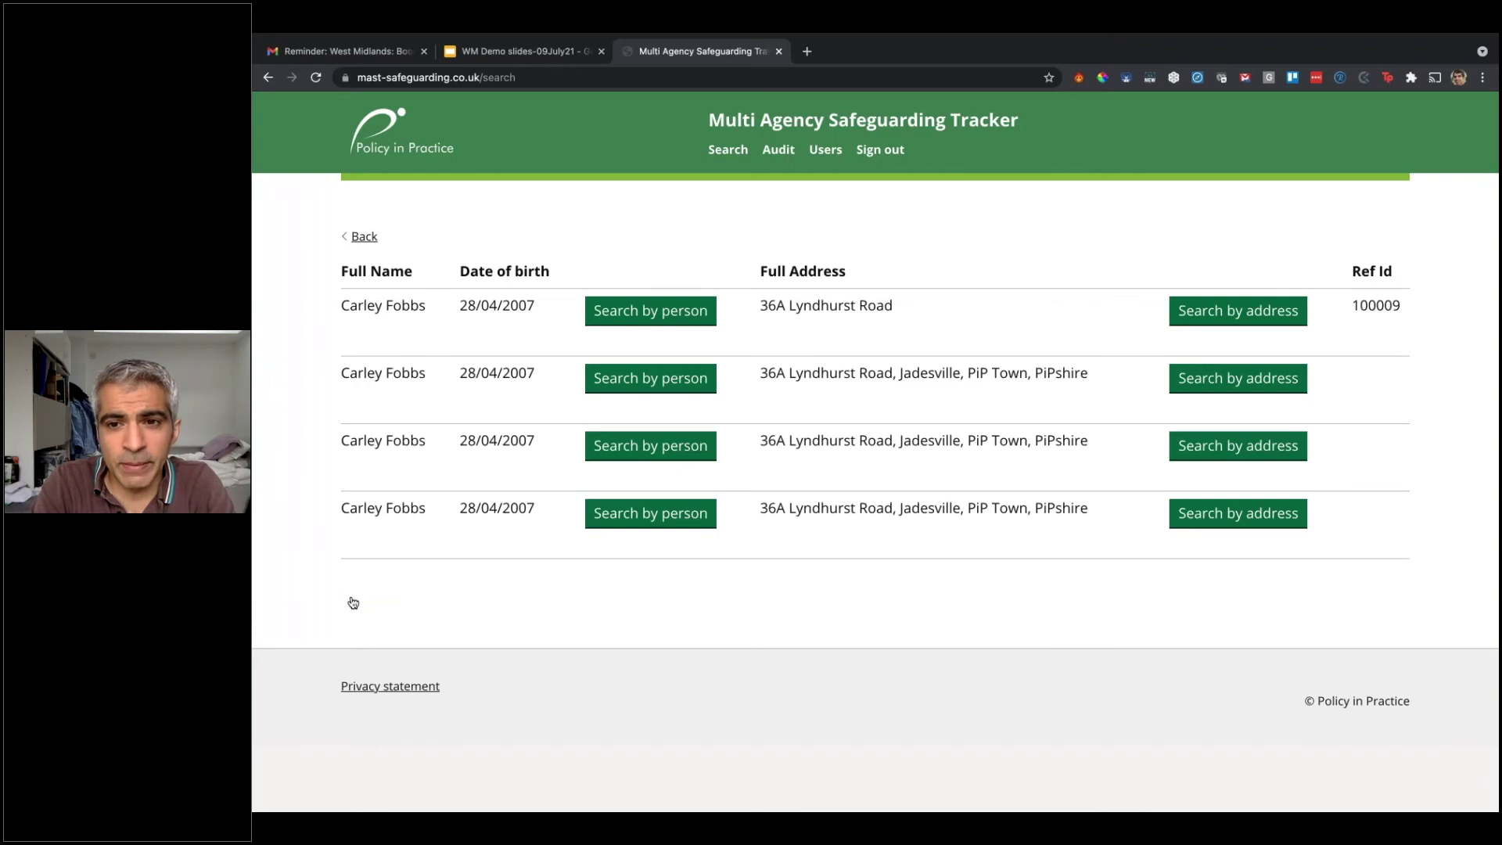
{"action": "left_click", "coordinate": [1210, 309]}
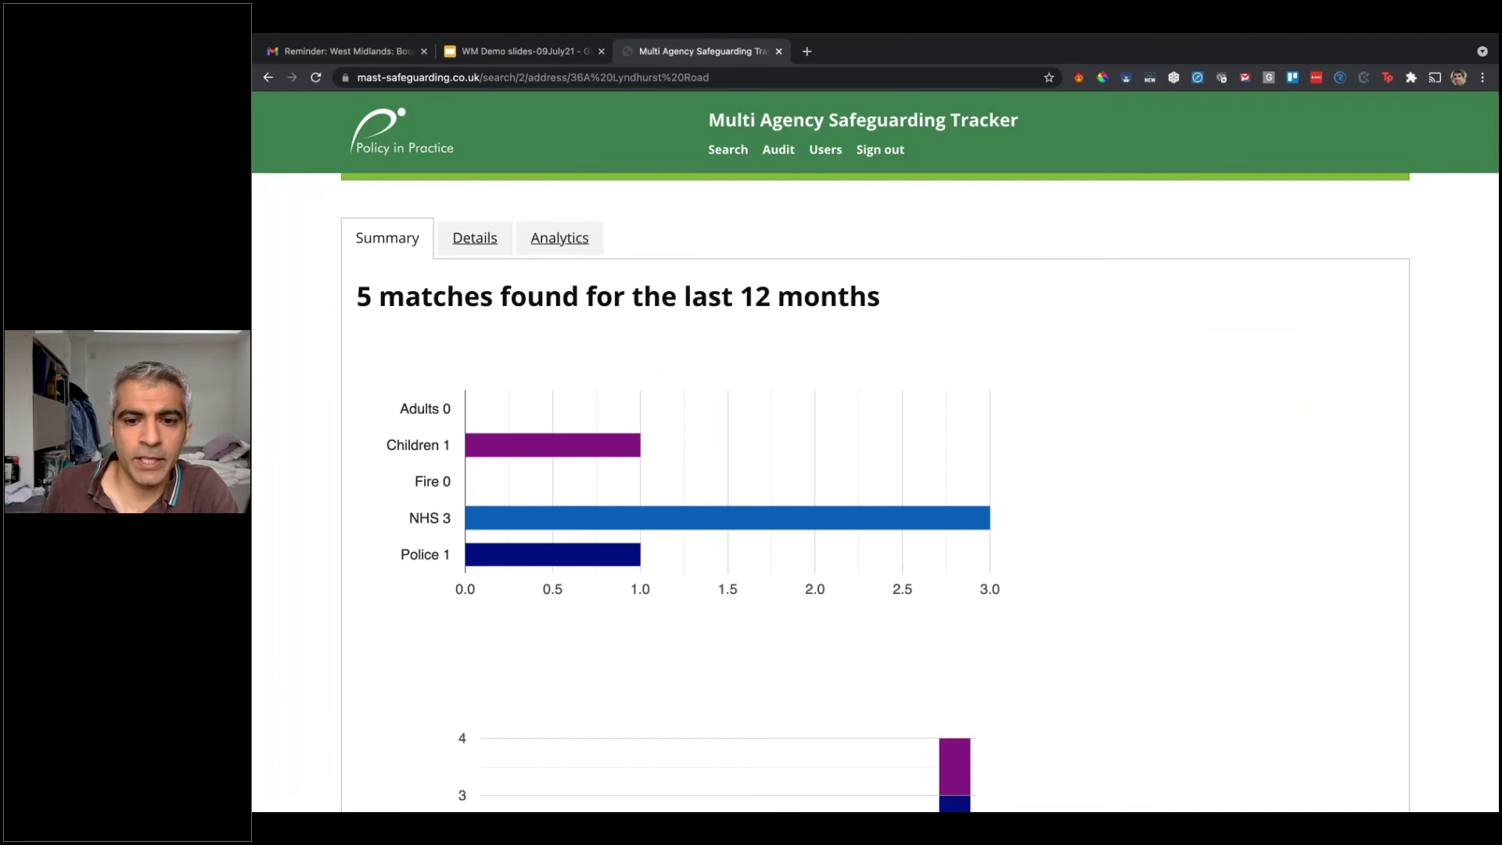
{"action": "scroll", "coordinate": [875, 452], "scroll_direction": "down", "scroll_amount": 5}
{"action": "scroll", "coordinate": [874, 452], "scroll_direction": "up", "scroll_amount": 2}
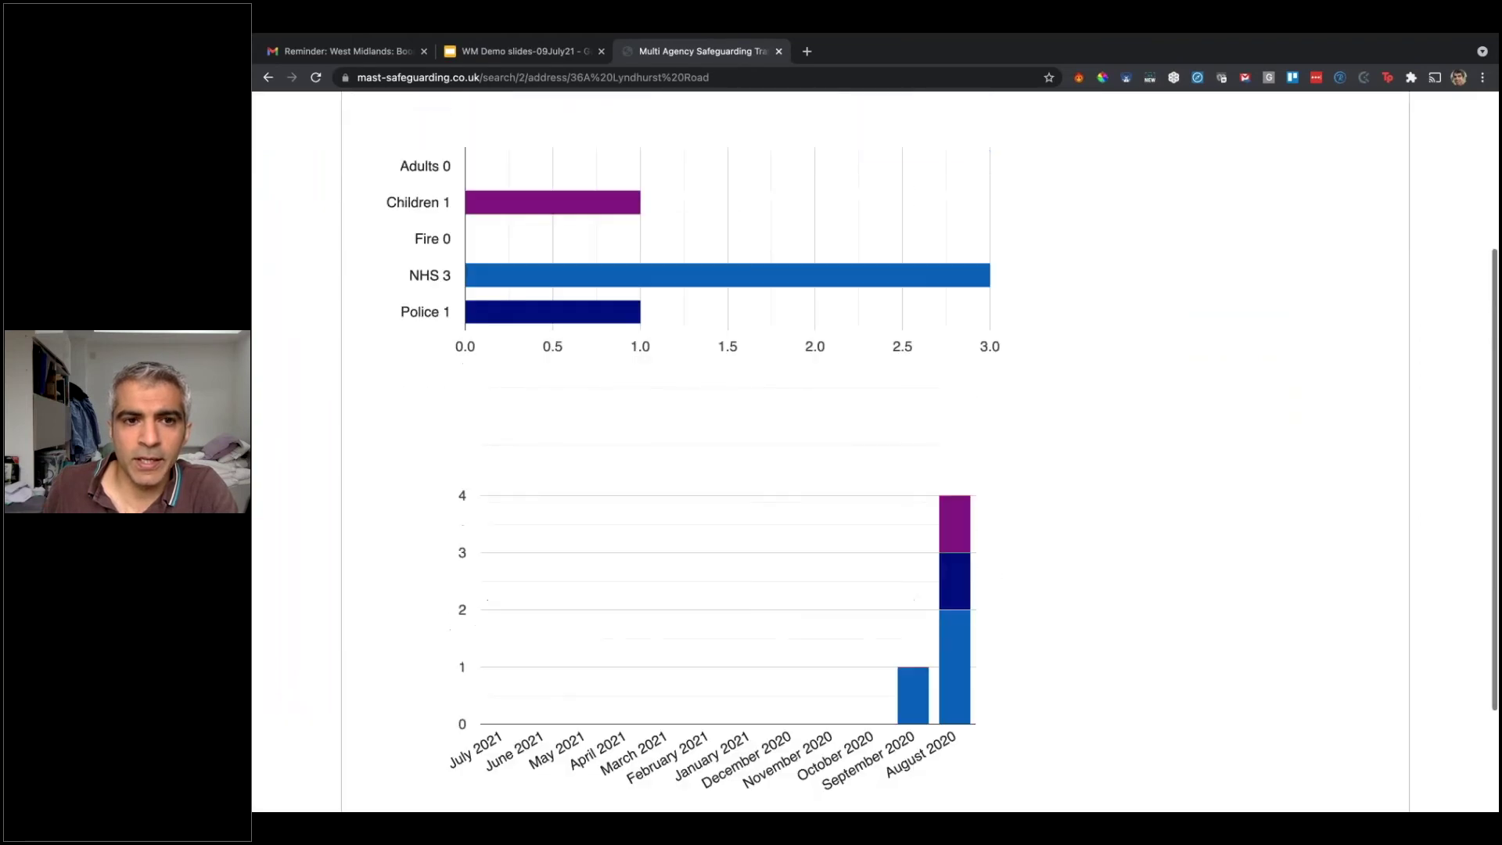
{"action": "scroll", "coordinate": [927, 452], "scroll_direction": "up", "scroll_amount": 1}
{"action": "scroll", "coordinate": [927, 452], "scroll_direction": "up", "scroll_amount": 1}
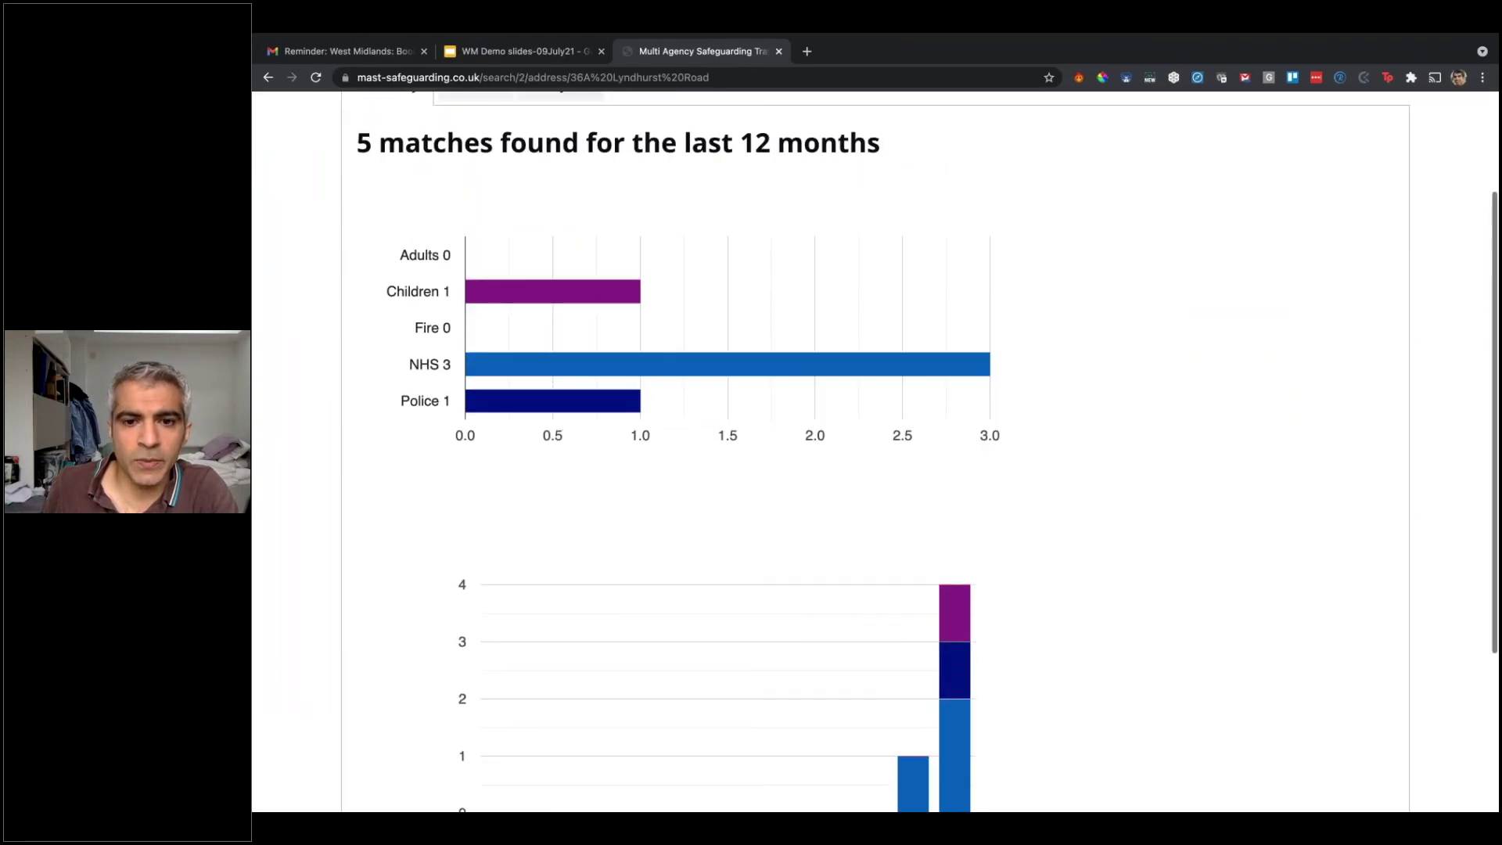
{"action": "scroll", "coordinate": [1150, 503], "scroll_direction": "down", "scroll_amount": 1}
{"action": "mouse_move", "coordinate": [968, 646]}
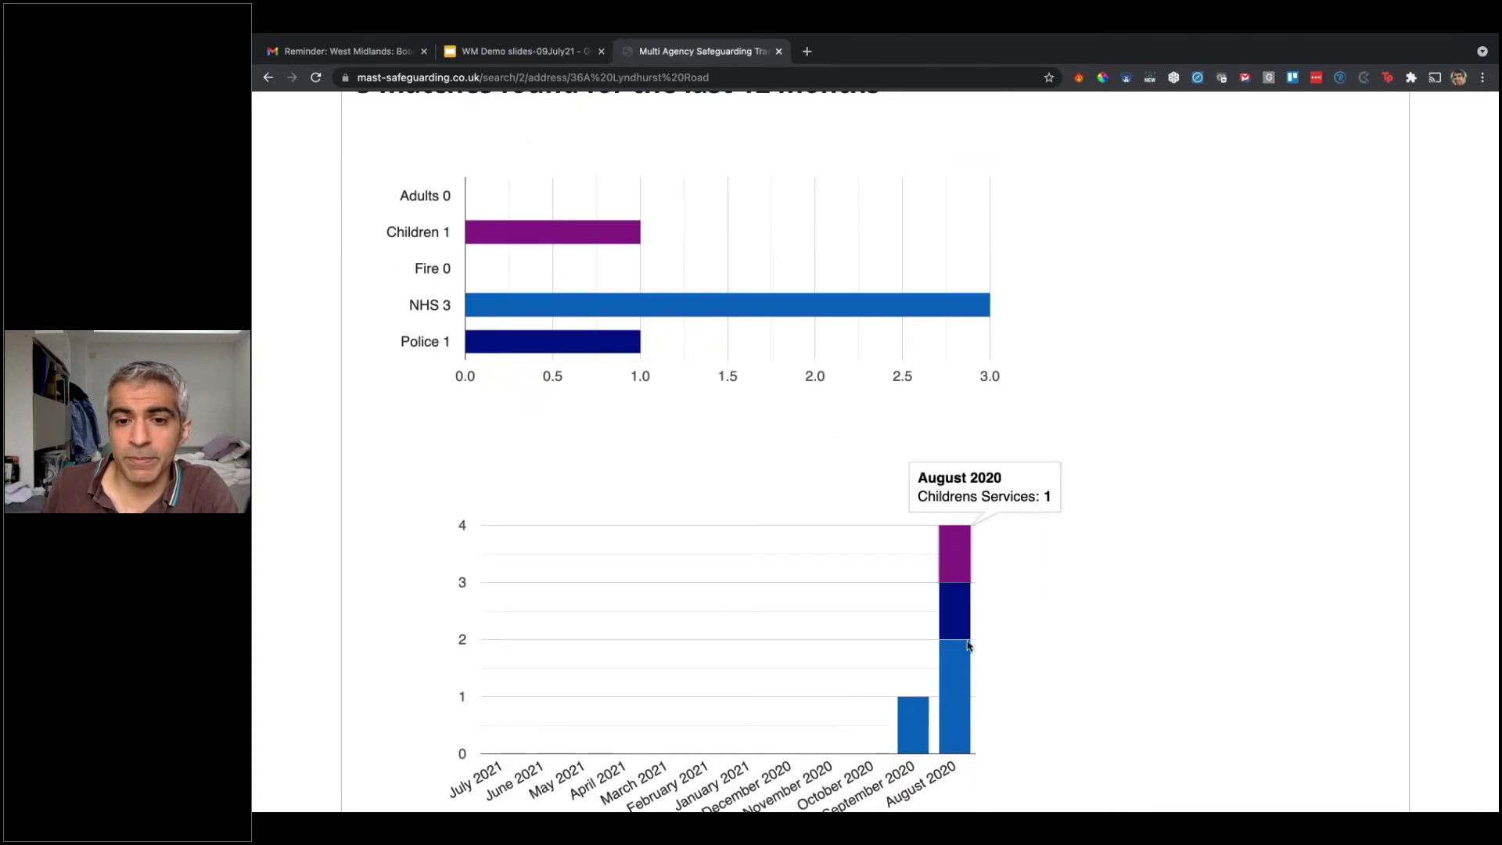
{"action": "mouse_move", "coordinate": [916, 733]}
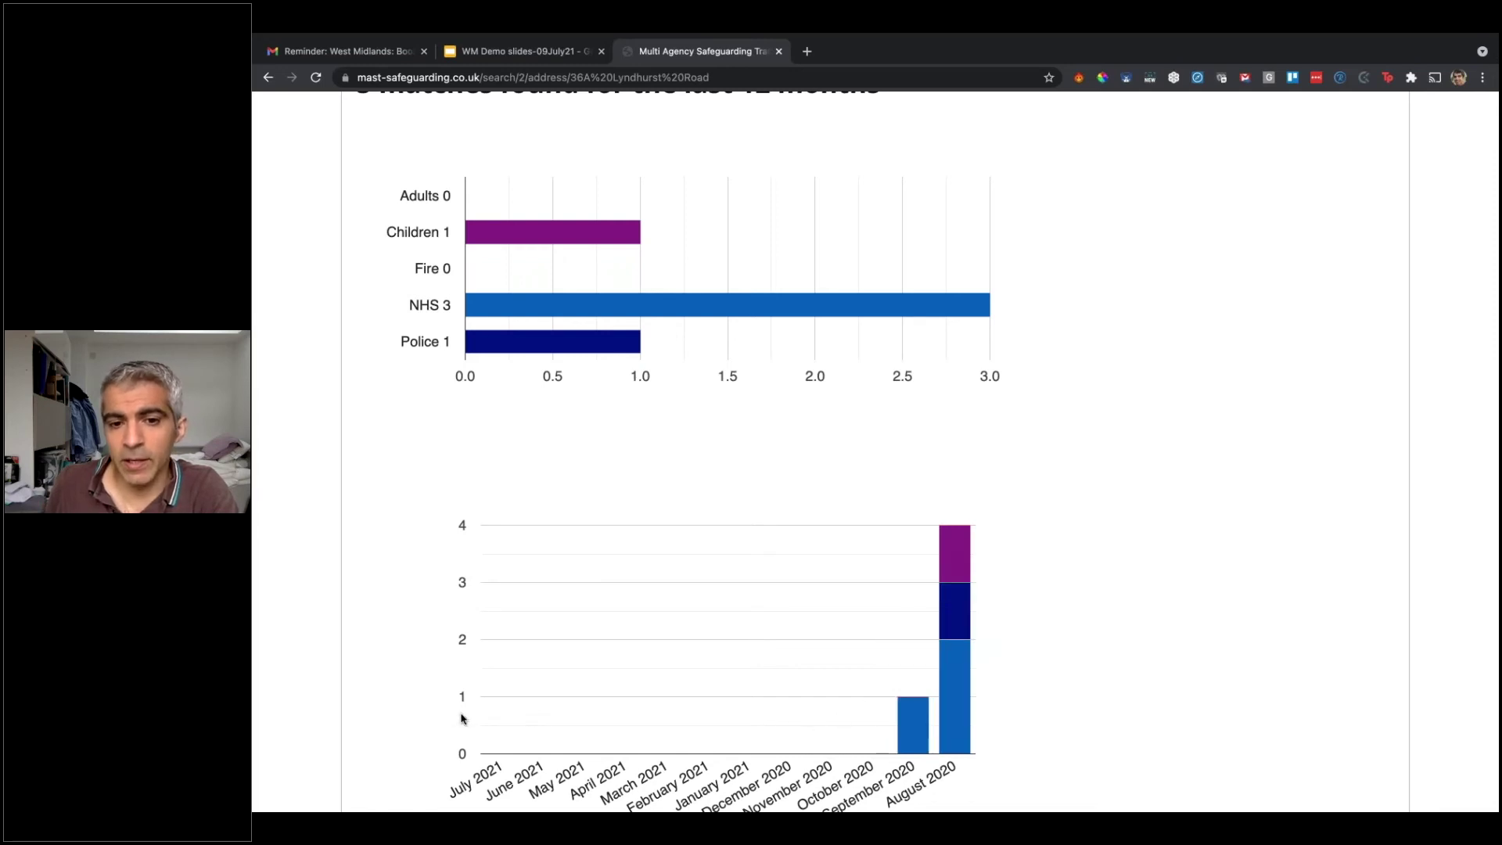
{"action": "scroll", "coordinate": [462, 719], "scroll_direction": "up", "scroll_amount": 1}
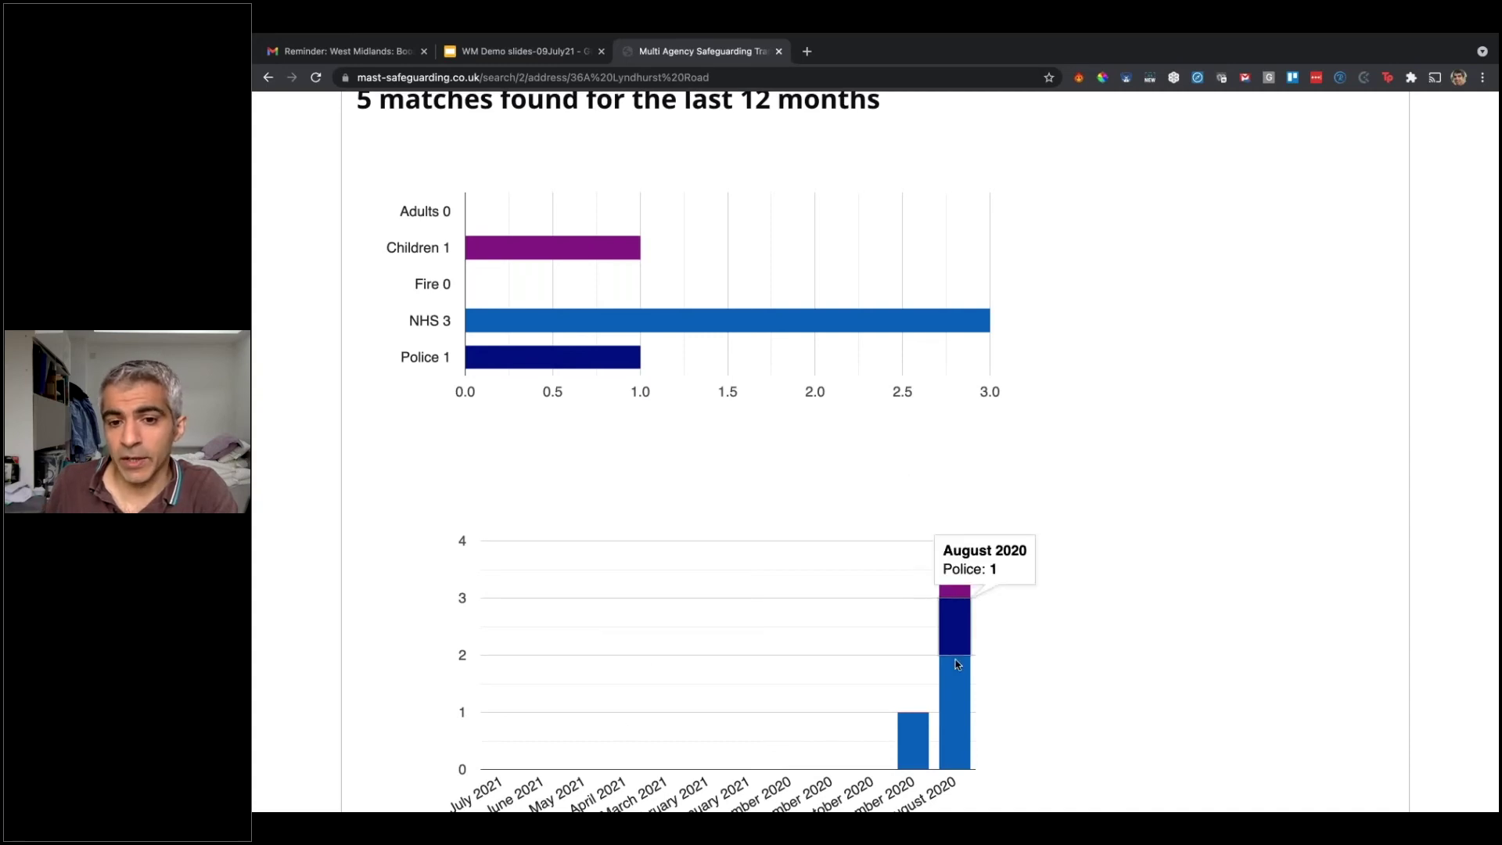
{"action": "mouse_move", "coordinate": [957, 697]}
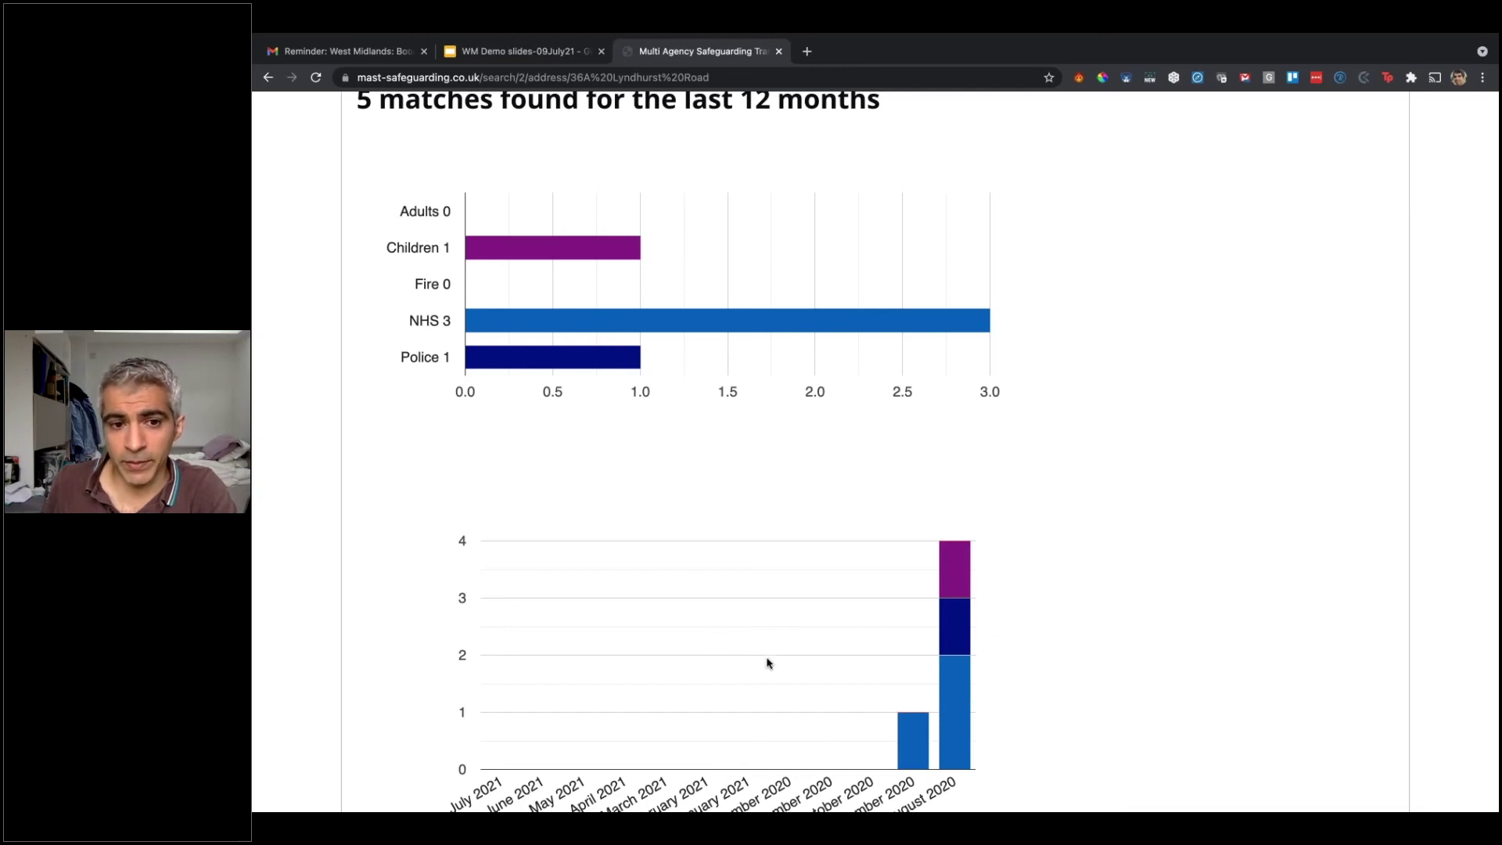
{"action": "scroll", "coordinate": [766, 662], "scroll_direction": "up", "scroll_amount": 2}
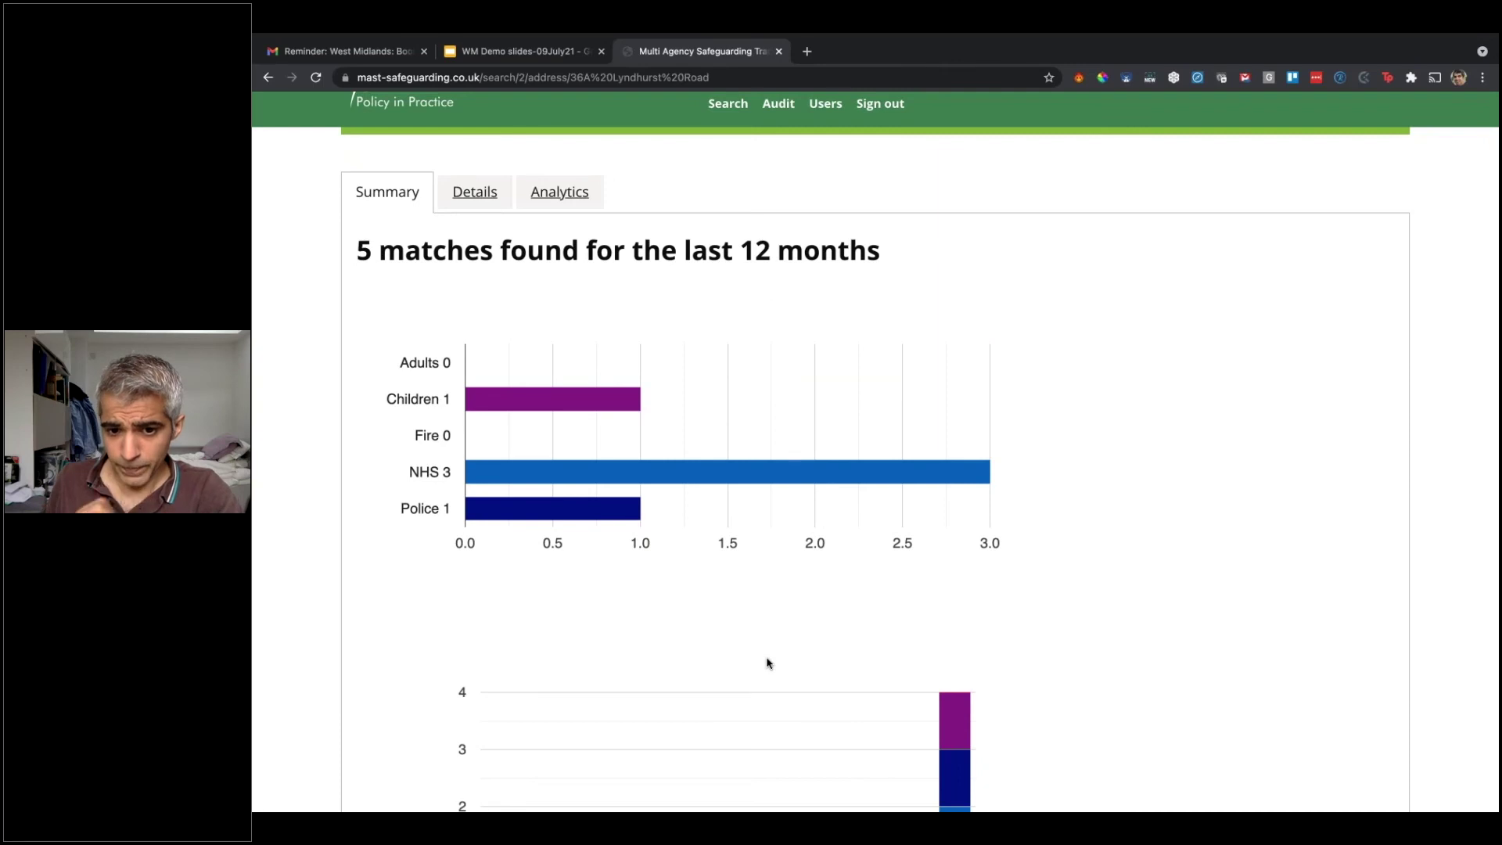
{"action": "scroll", "coordinate": [976, 516], "scroll_direction": "down", "scroll_amount": 3}
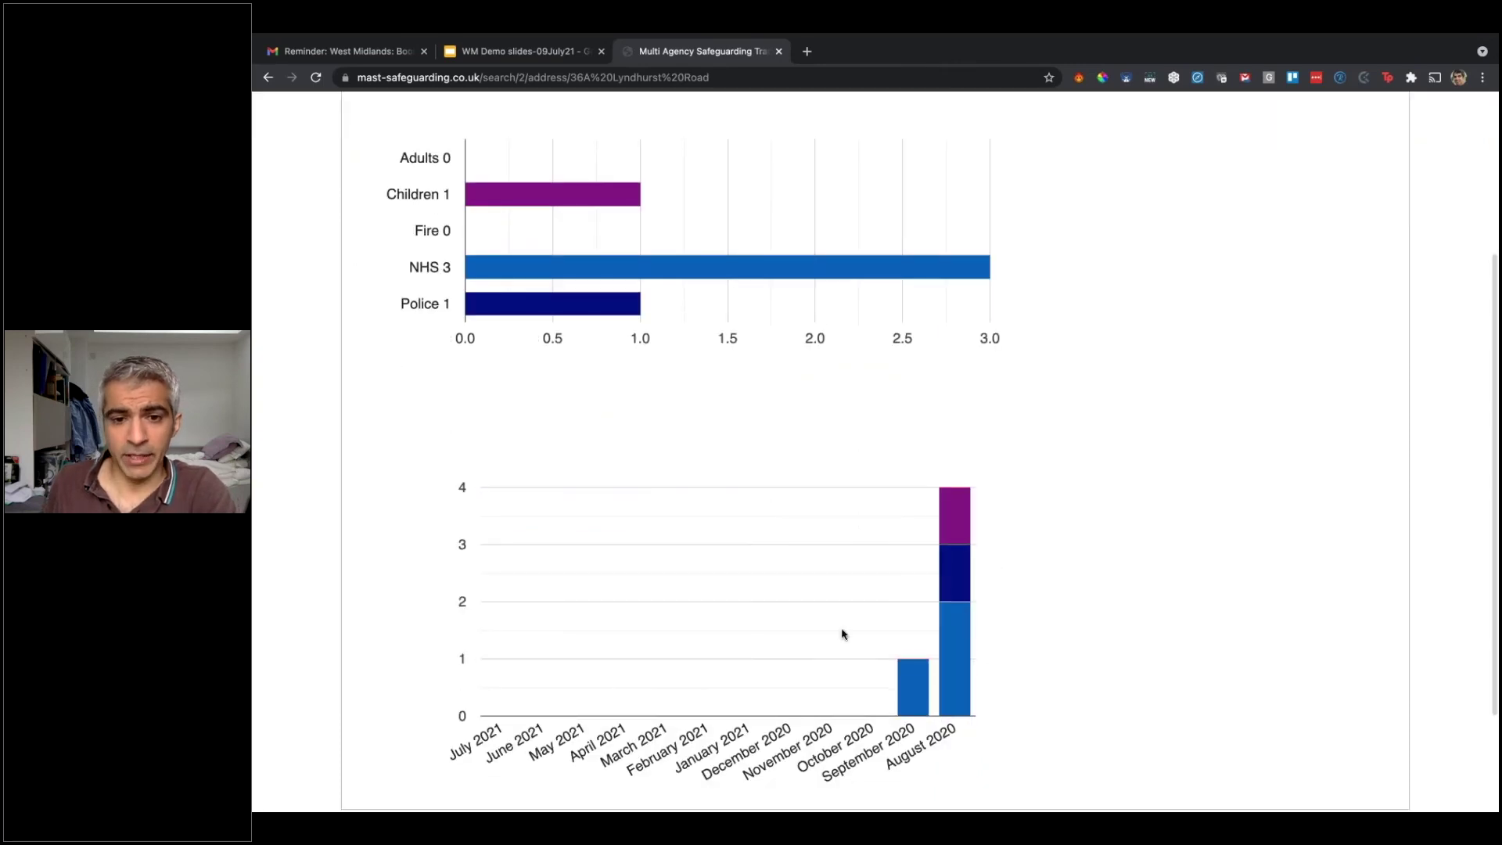
{"action": "scroll", "coordinate": [1127, 513], "scroll_direction": "up", "scroll_amount": 3}
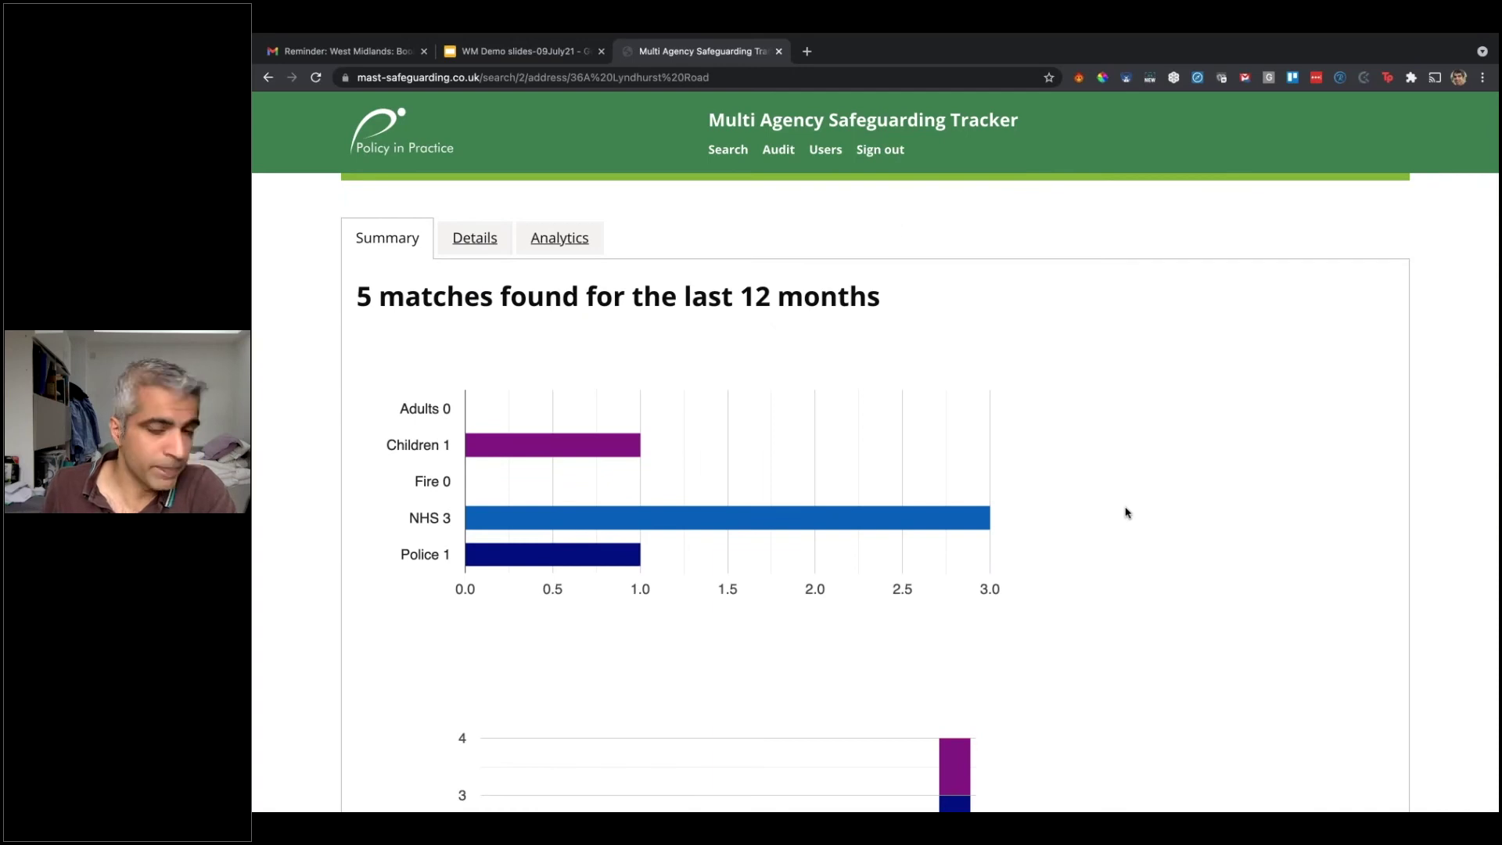
Step: Run a new search on the person's full first name and surname, which returns no matches
{"action": "left_click", "coordinate": [718, 155]}
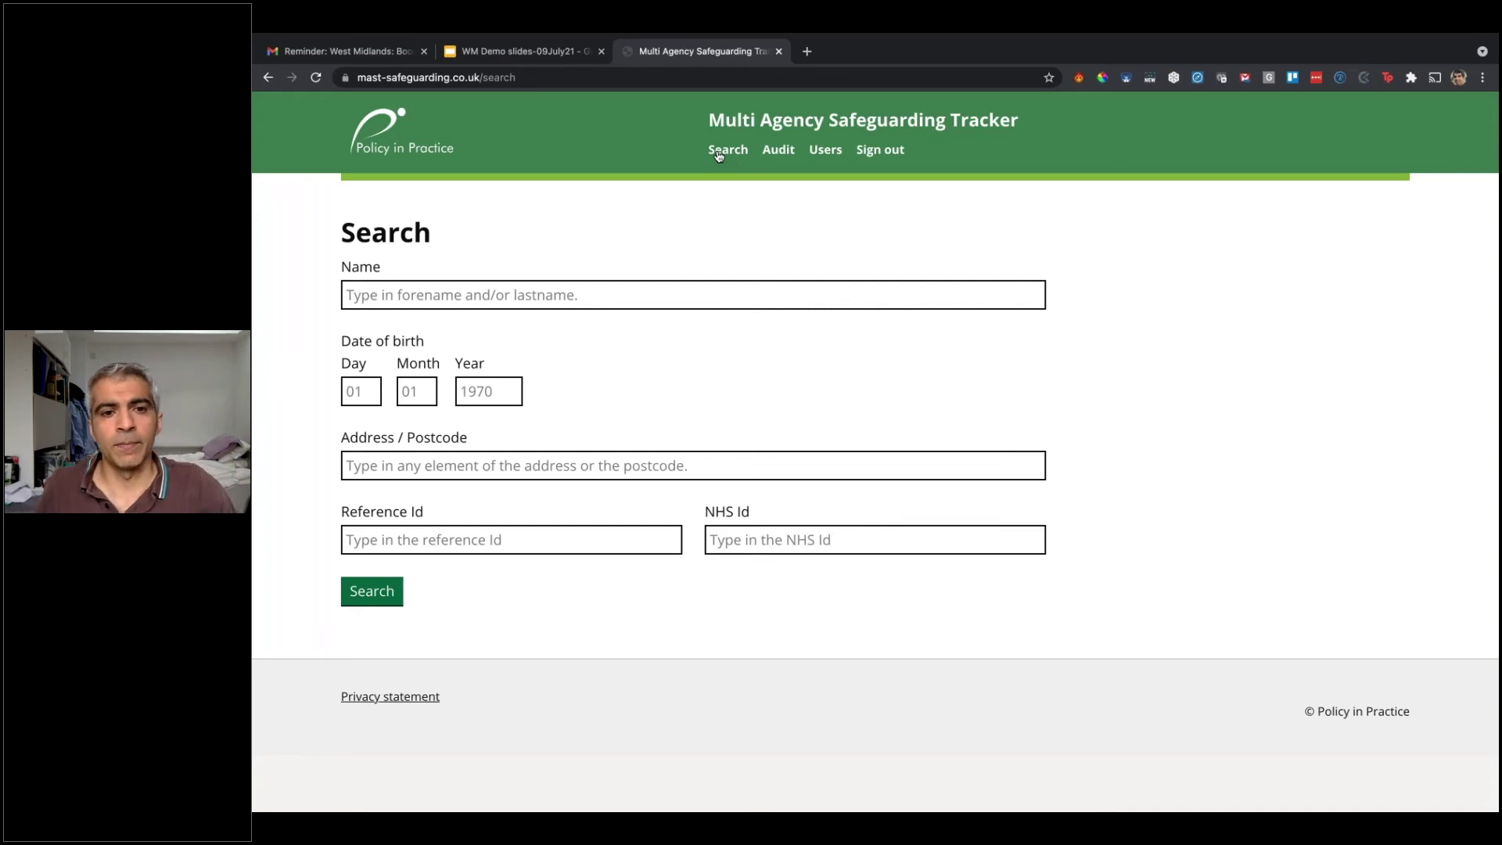
{"action": "left_click", "coordinate": [434, 301]}
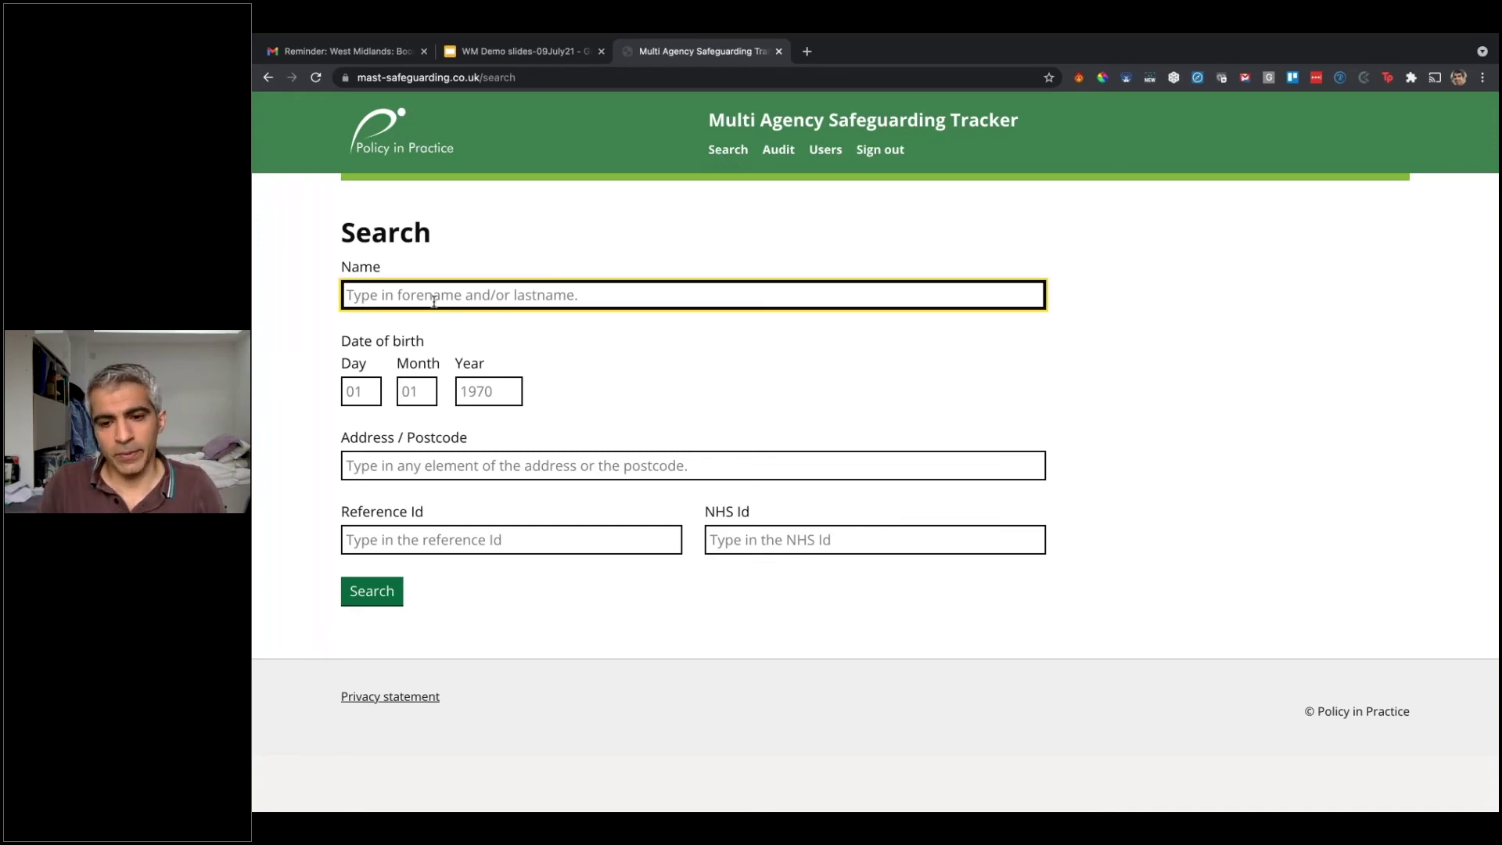
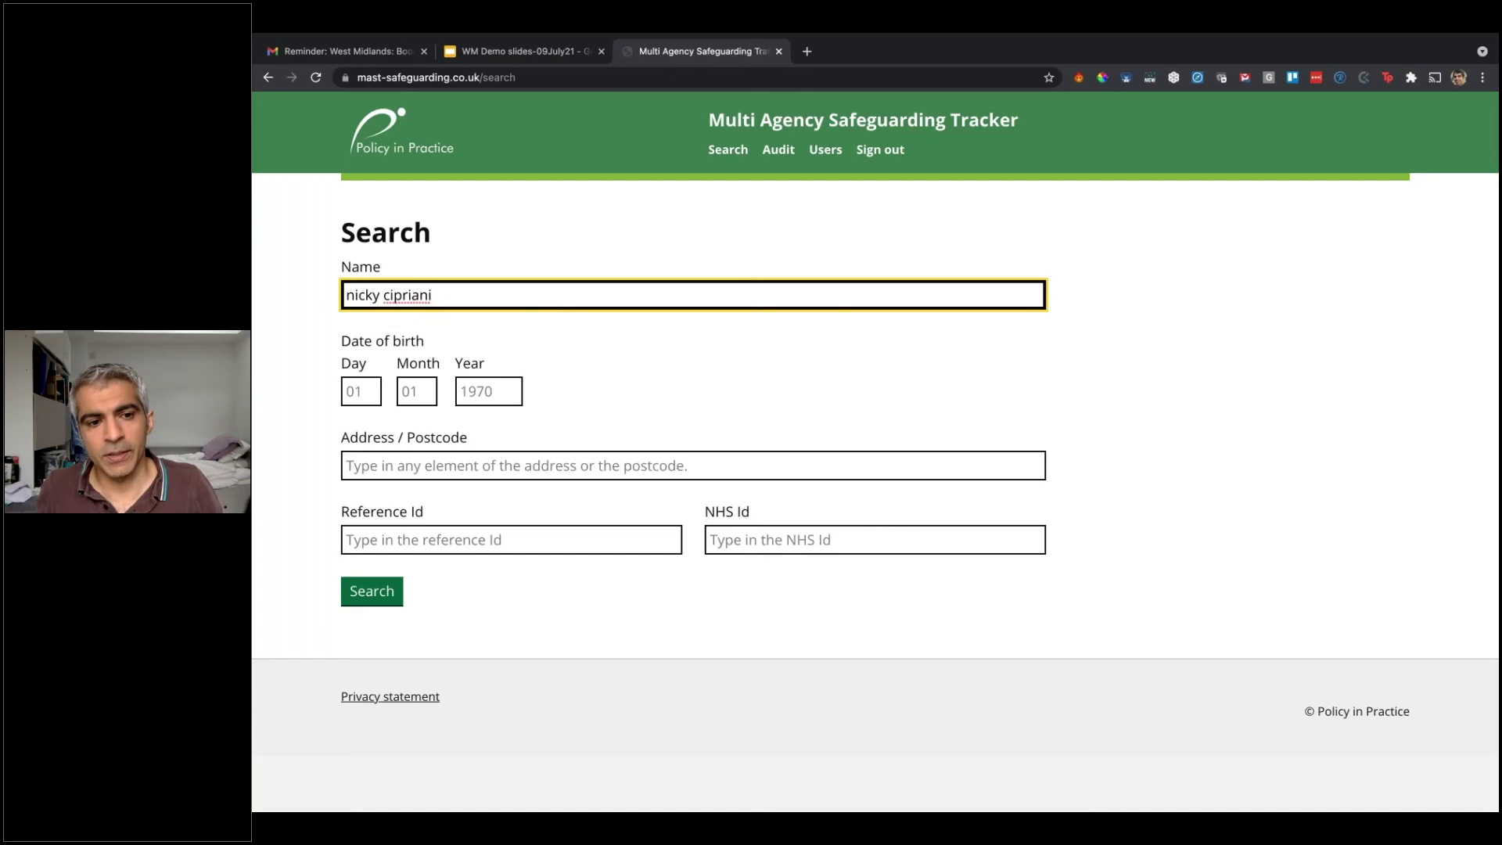
{"action": "left_click", "coordinate": [364, 601]}
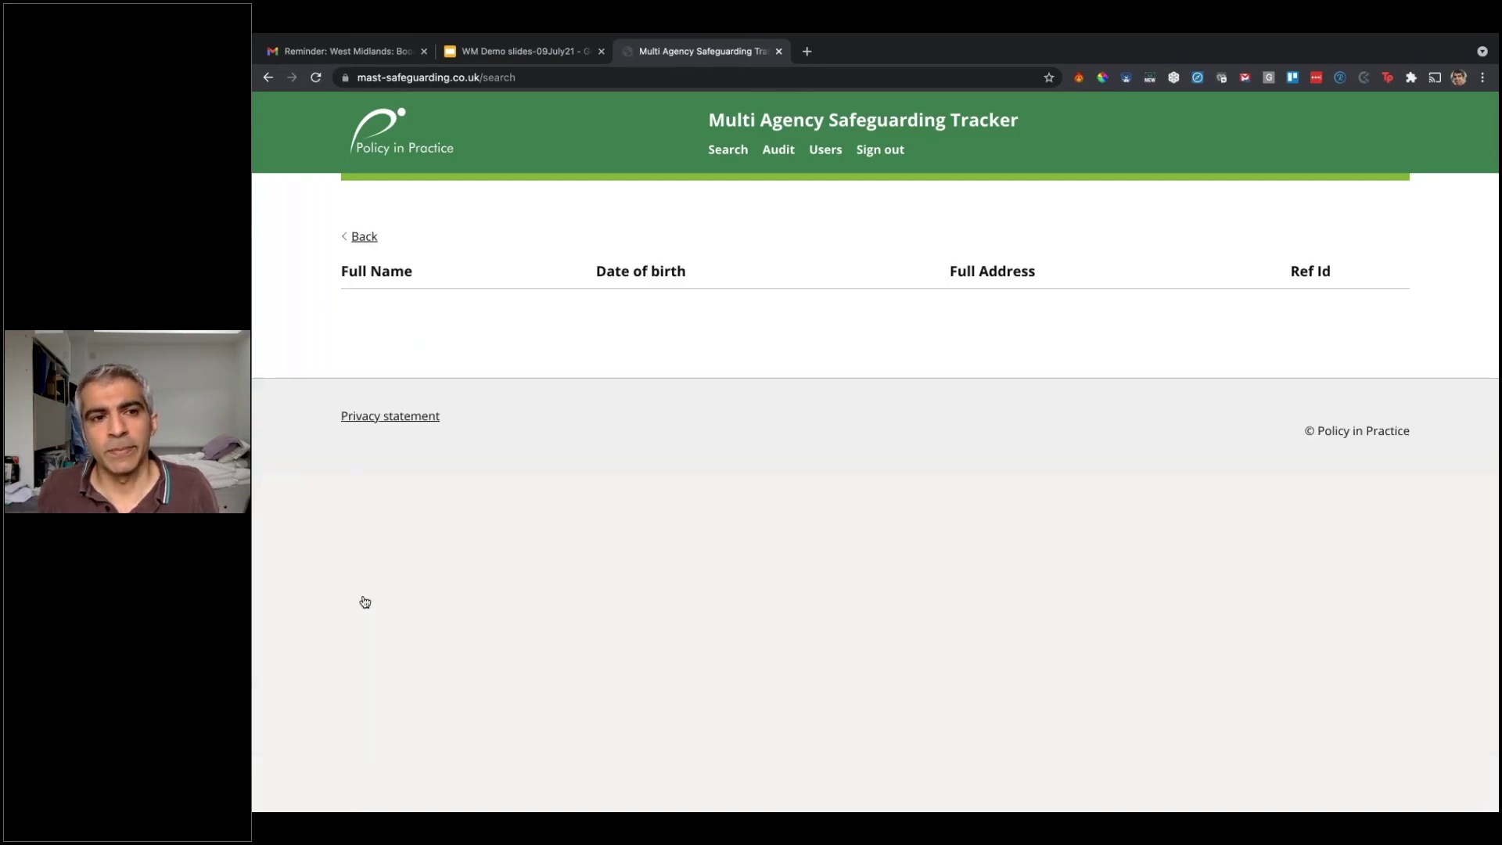
Step: Search with a partial first name and surname, then search all records at the match's address
{"action": "left_click", "coordinate": [267, 78]}
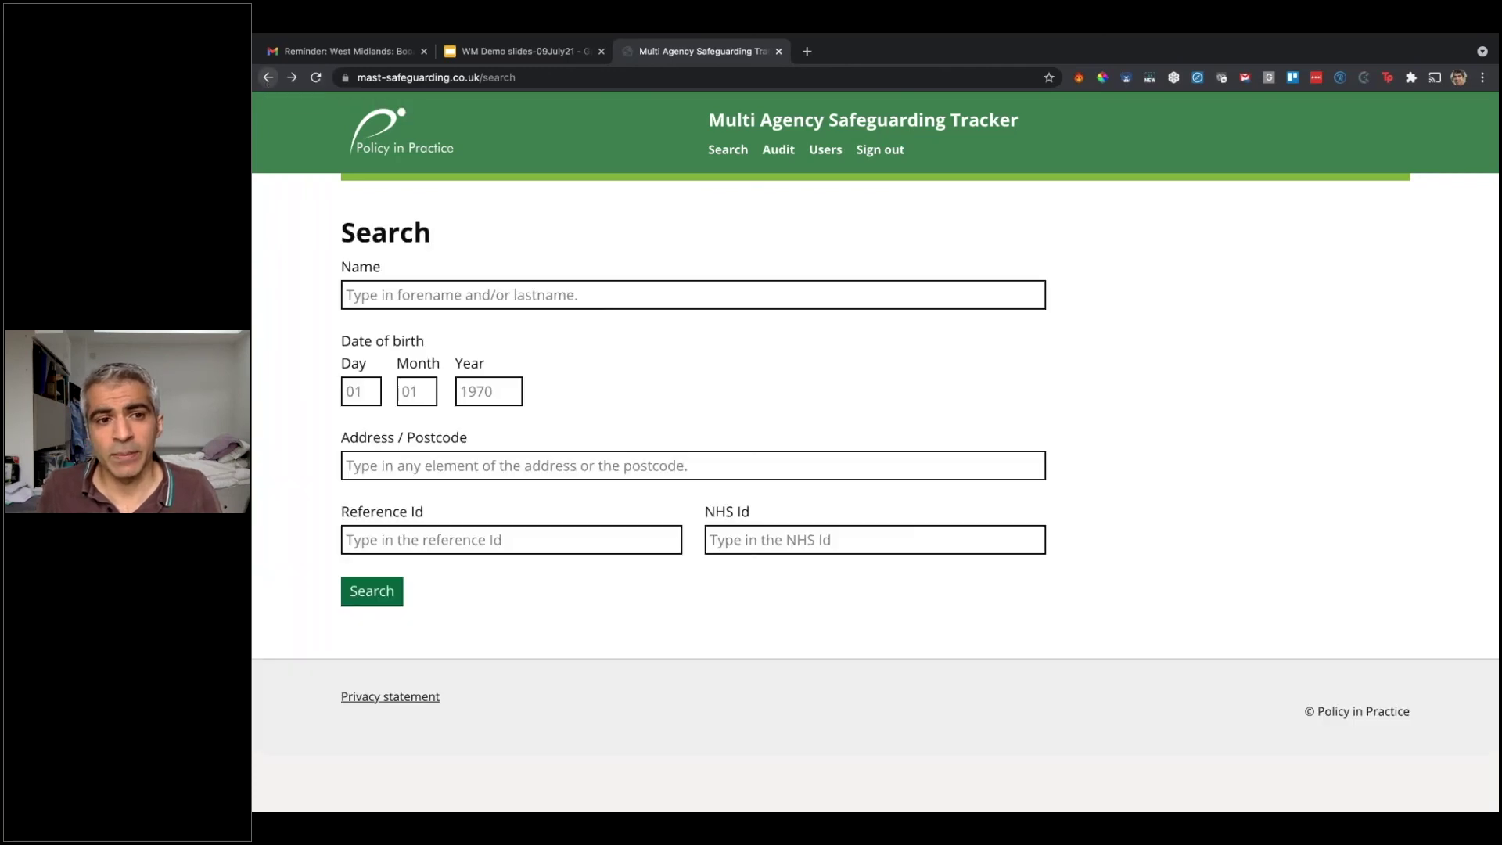
{"action": "type", "text": "nick"}
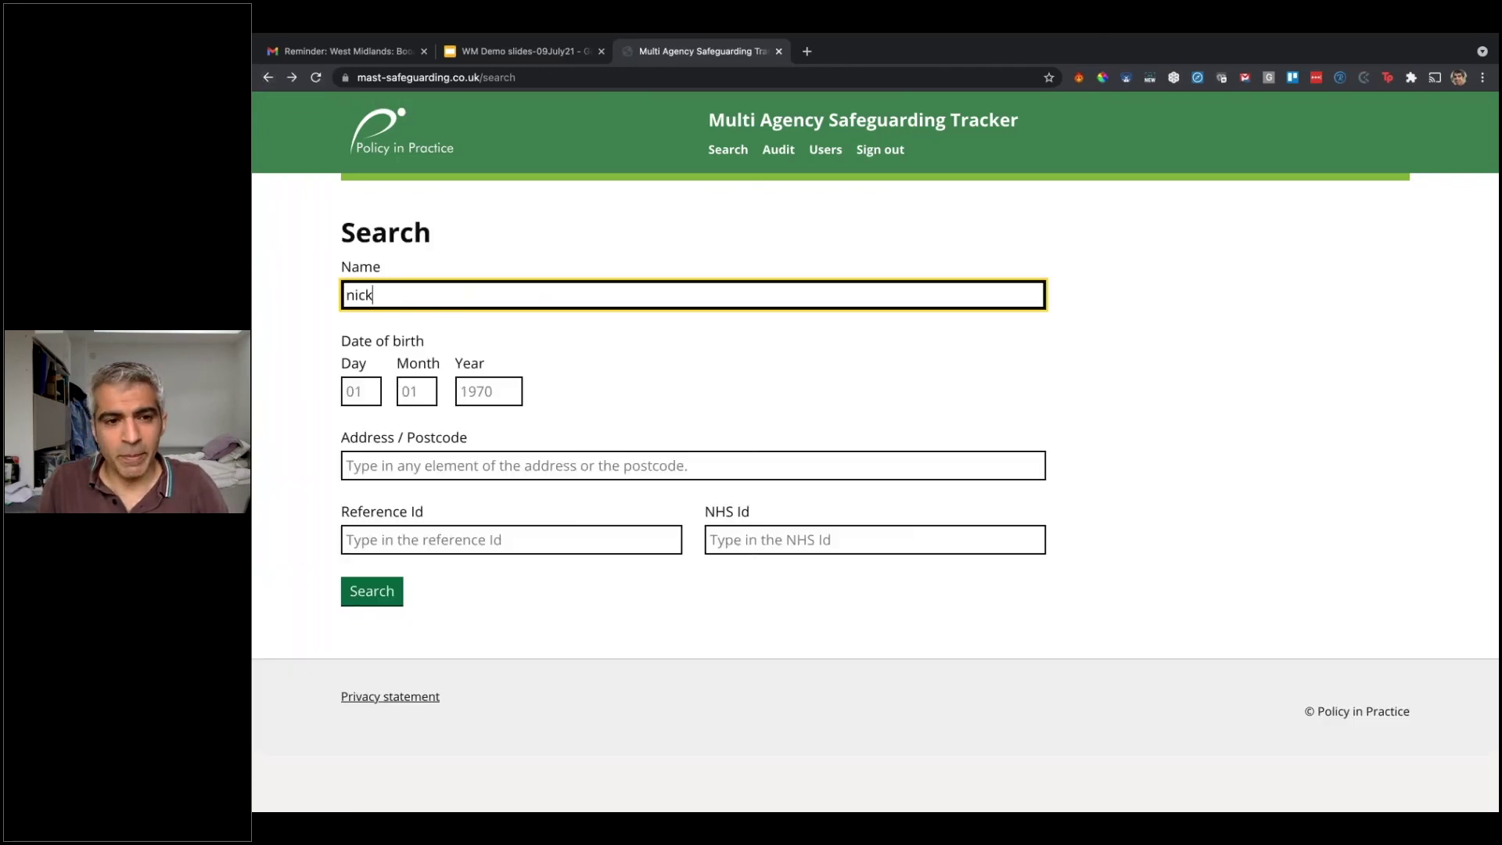
{"action": "key", "text": "Tab"}
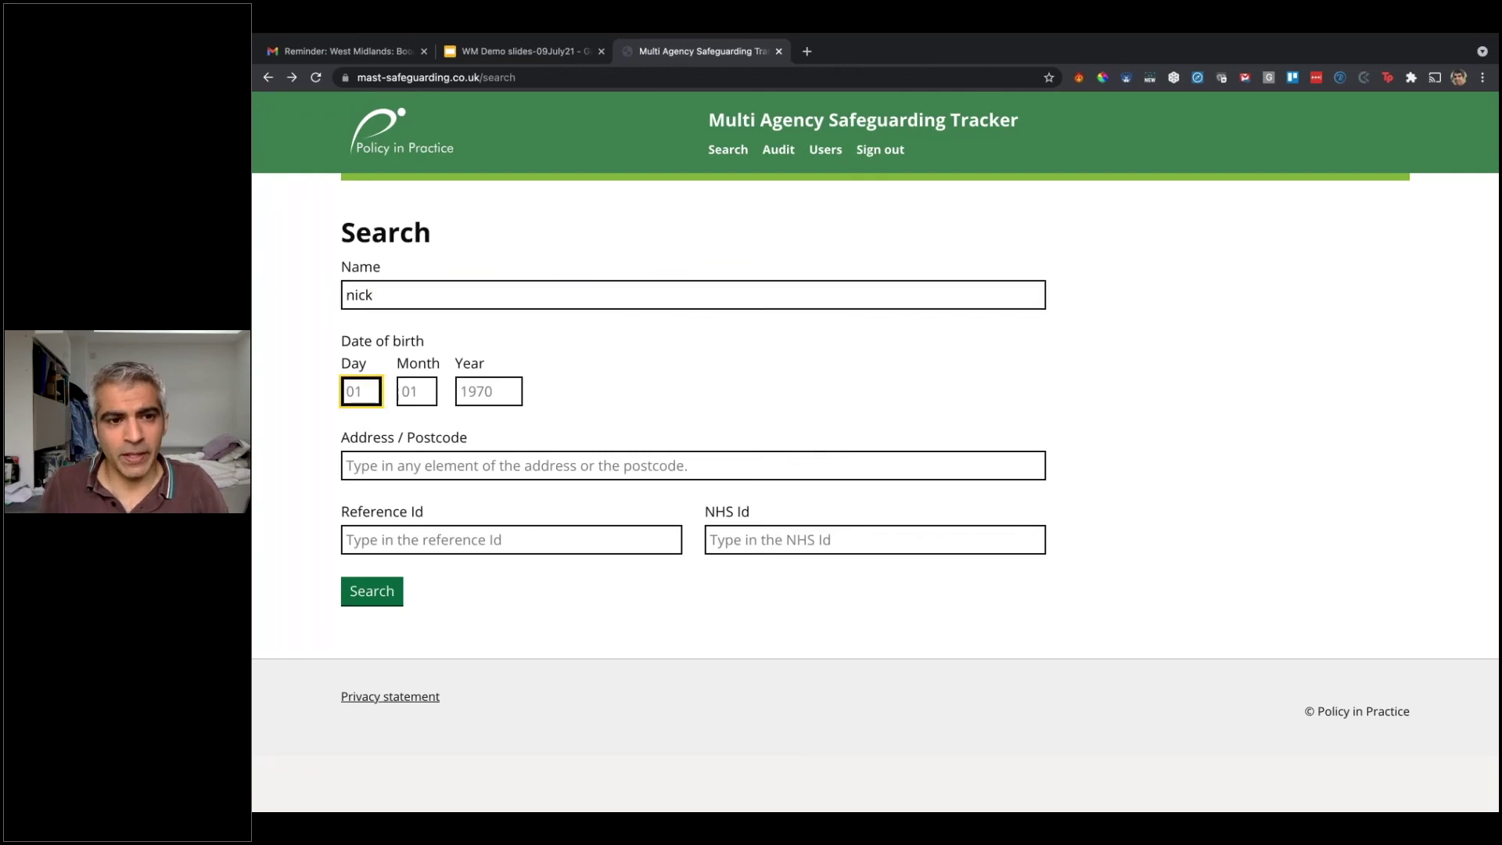
{"action": "left_click", "coordinate": [417, 300]}
{"action": "type", "text": "cip"}
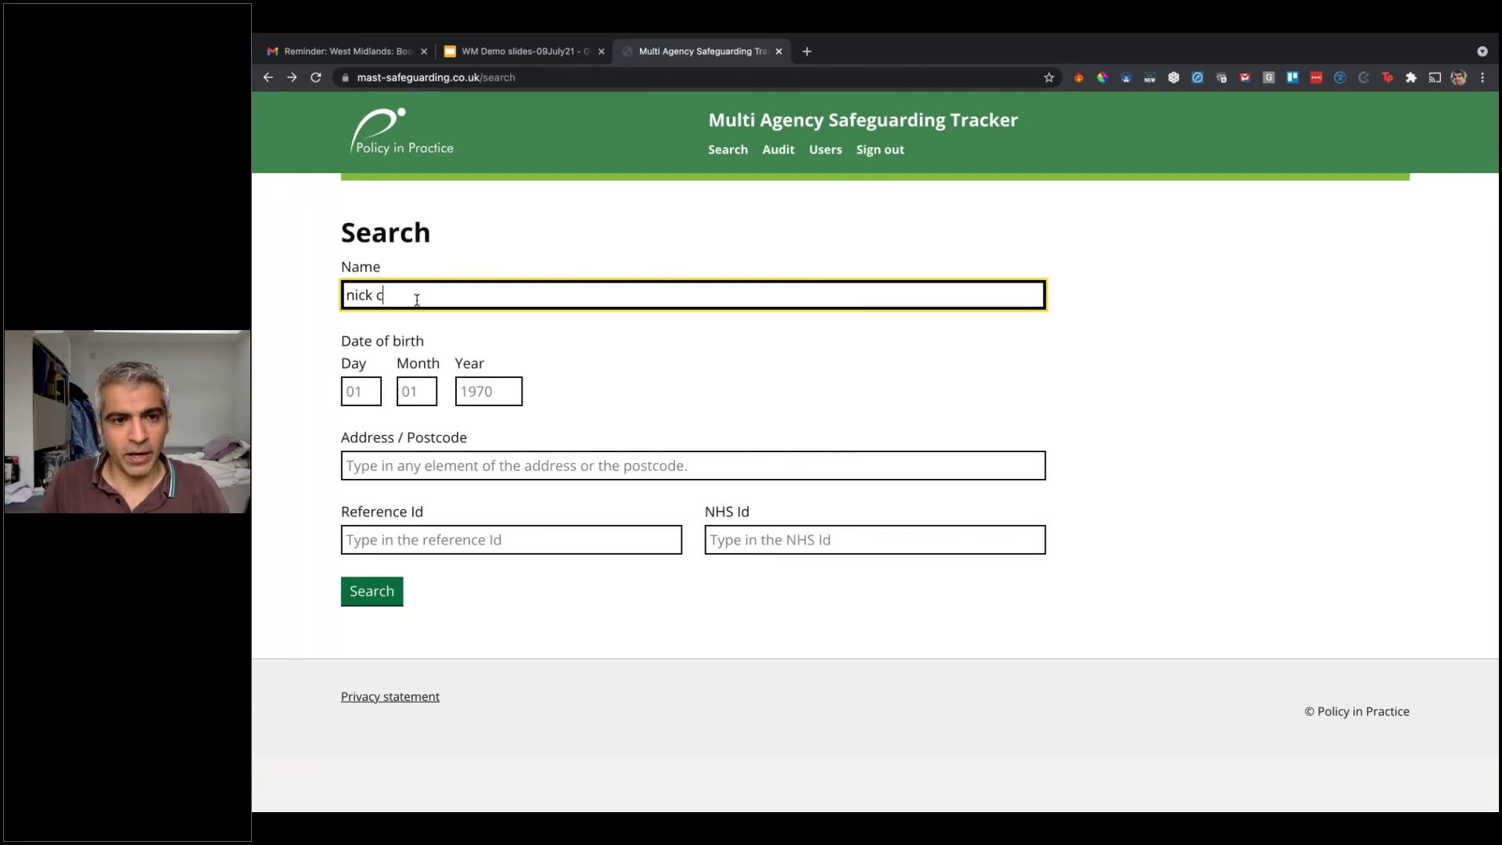
{"action": "left_click", "coordinate": [363, 583]}
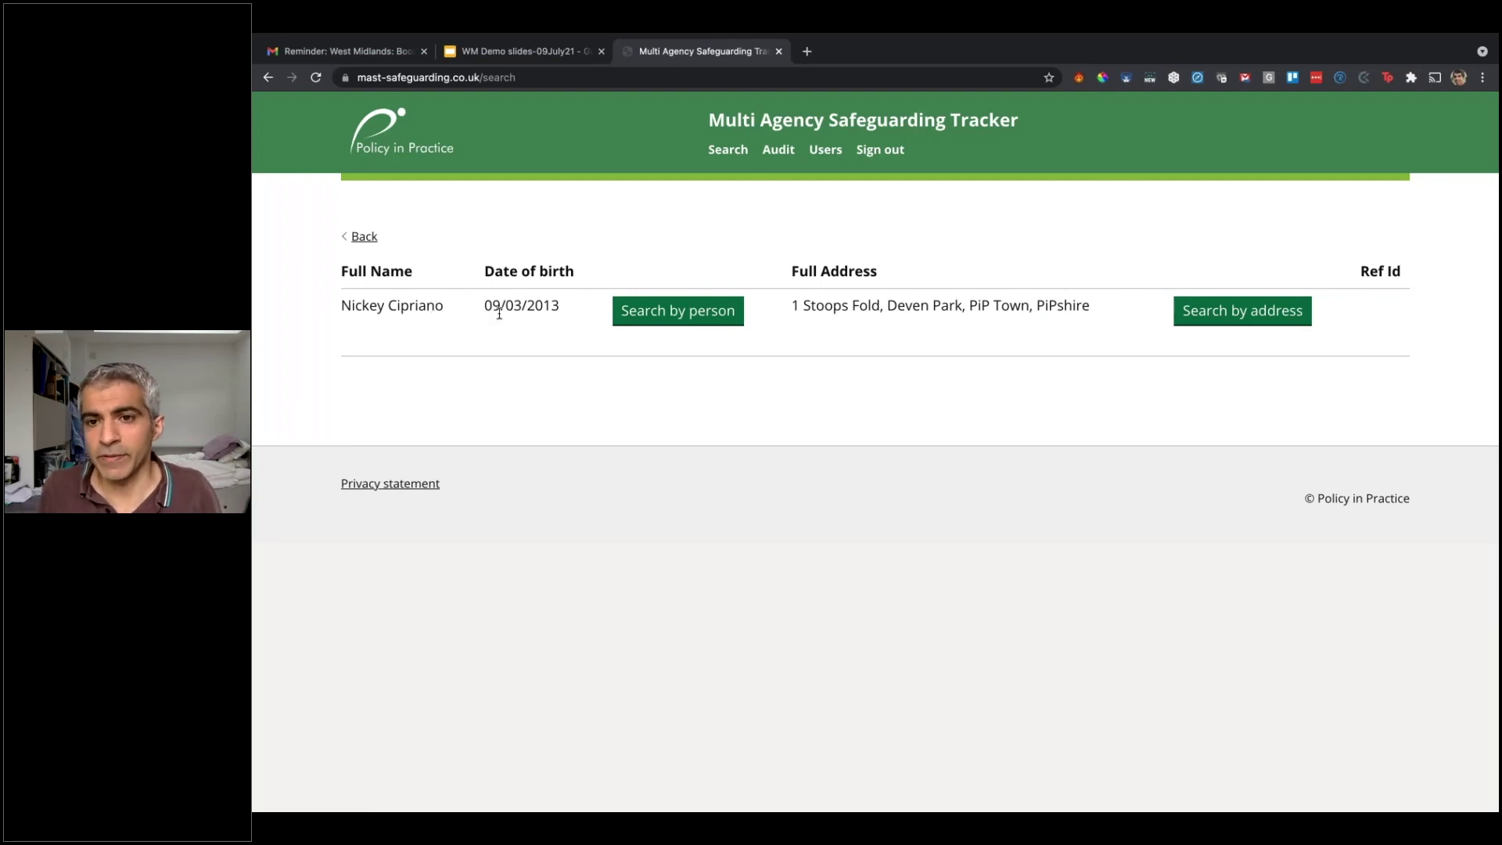
{"action": "left_click", "coordinate": [1205, 313]}
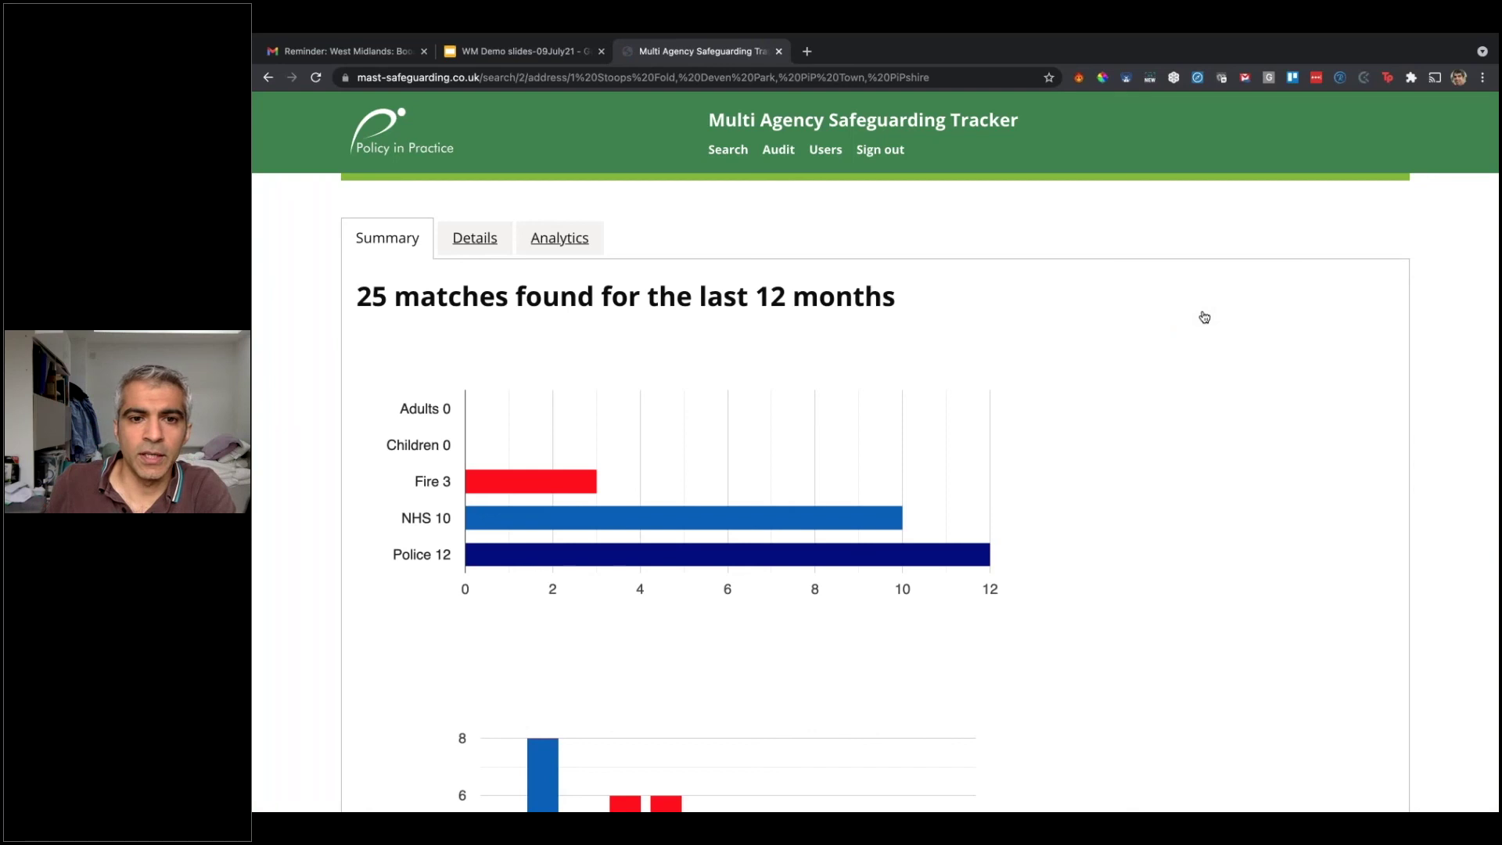
Step: Scroll the 25-match address summary charts, then bring up the Details record table
{"action": "scroll", "coordinate": [1204, 317], "scroll_direction": "down", "scroll_amount": 3}
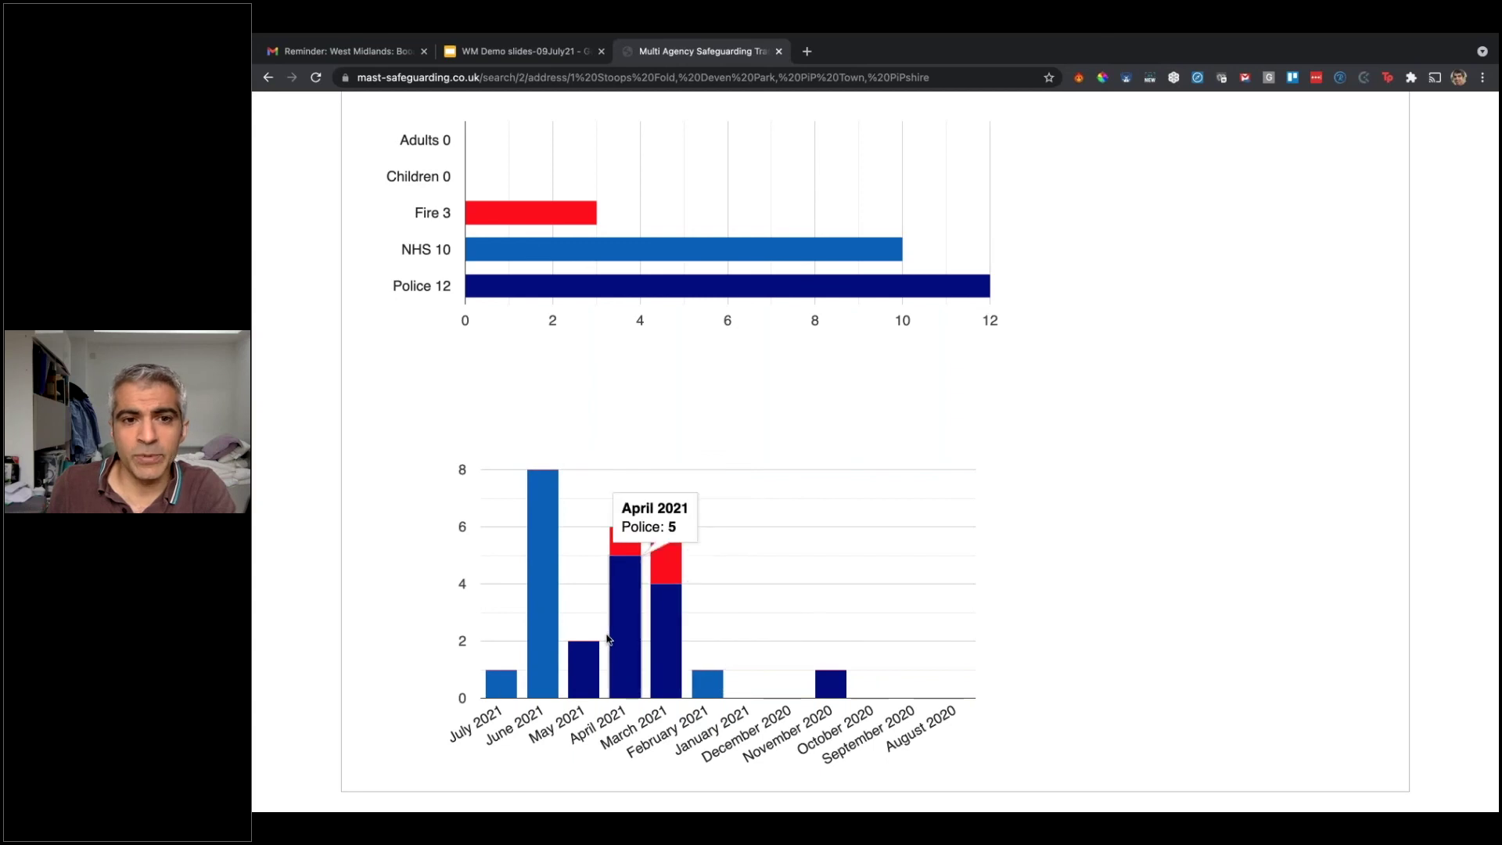
{"action": "scroll", "coordinate": [607, 637], "scroll_direction": "up", "scroll_amount": 3}
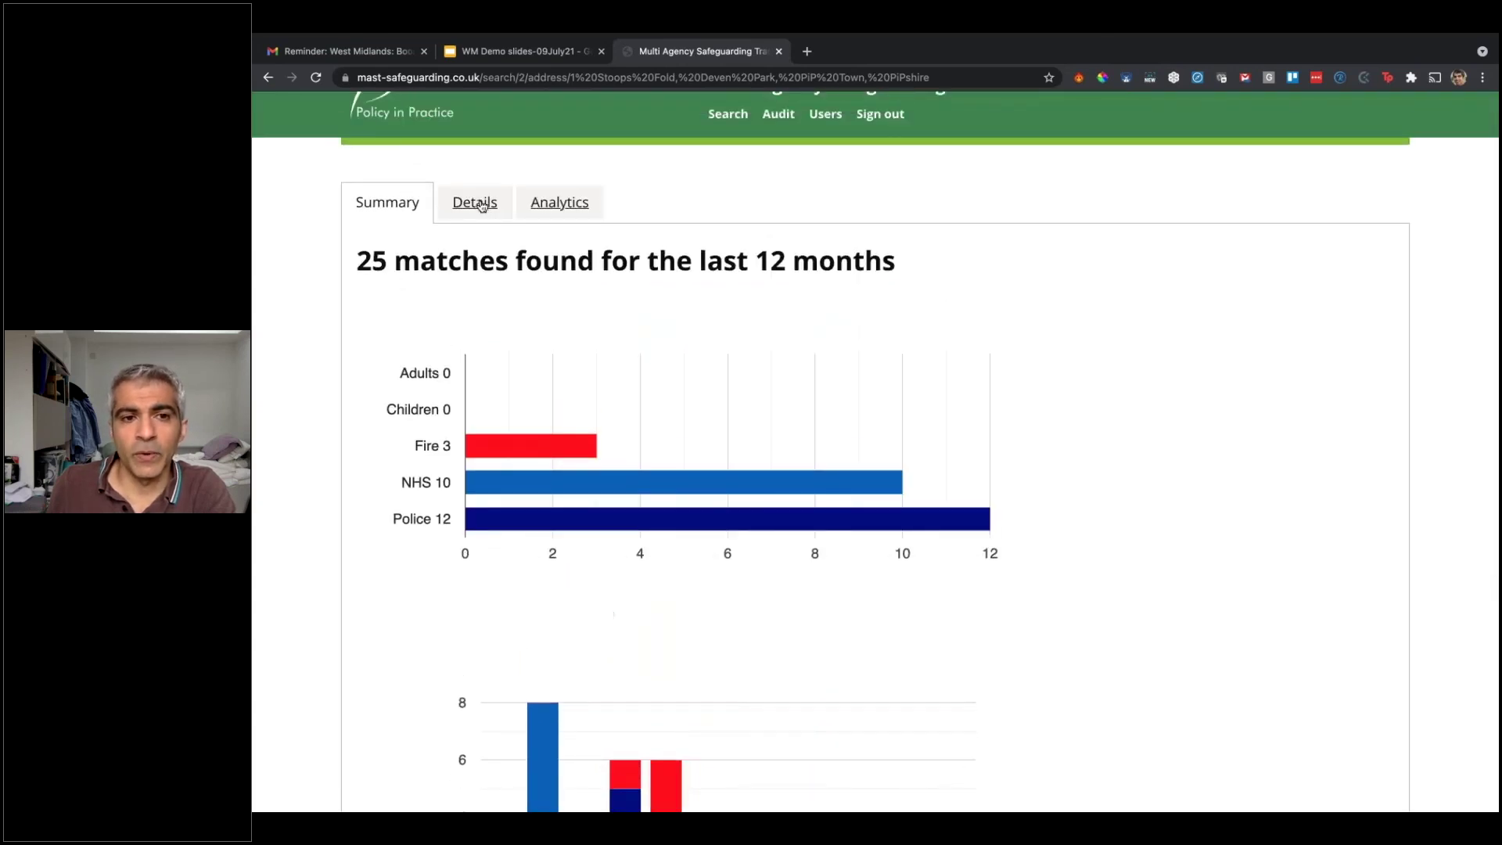
{"action": "left_click", "coordinate": [483, 204]}
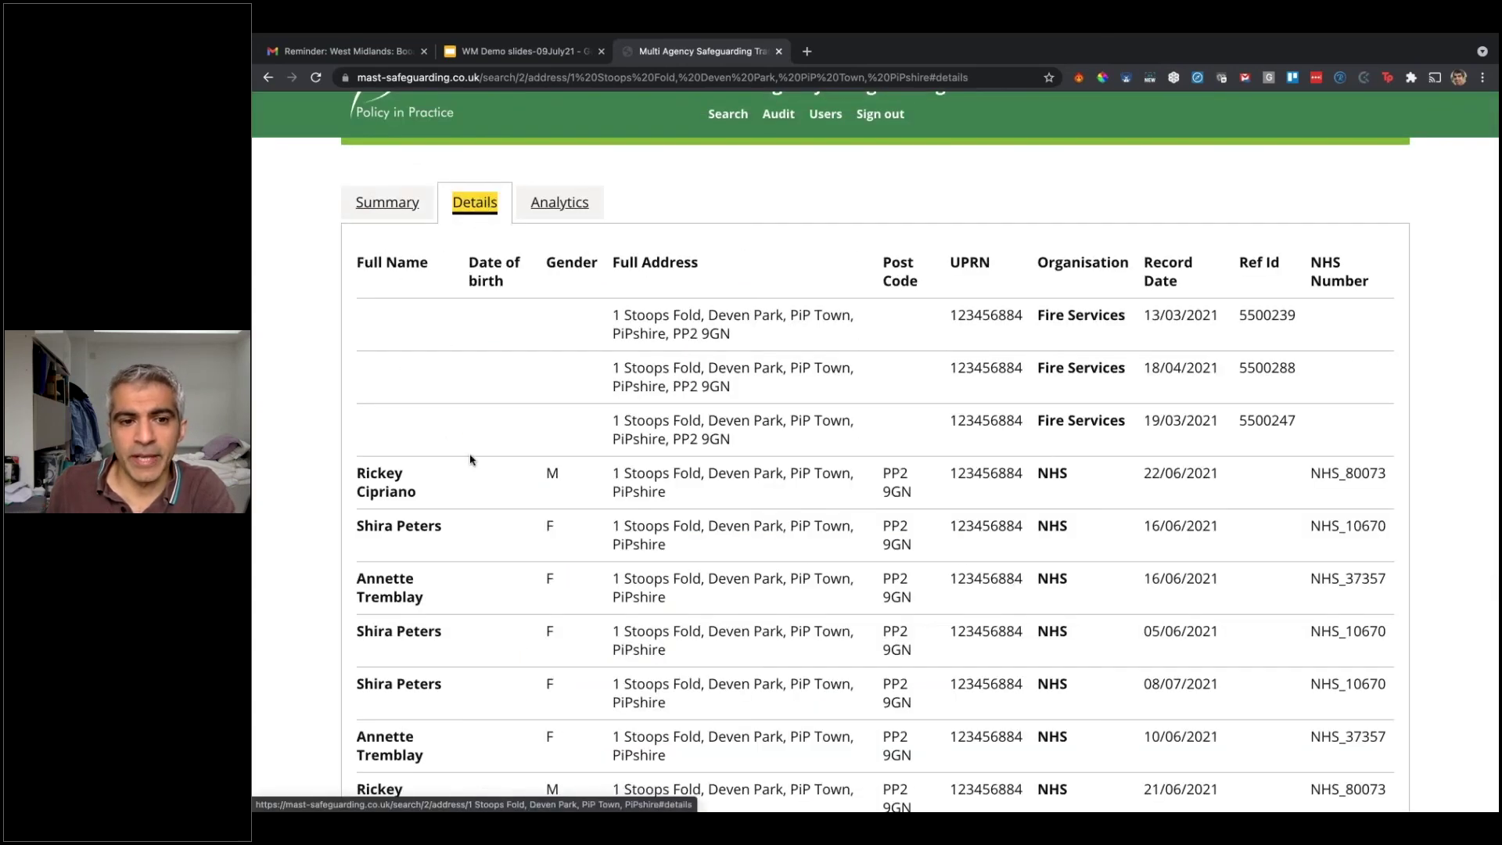
Step: Review the three Fire Services and NHS record entries, then switch to the Analytics view
{"action": "scroll", "coordinate": [470, 459], "scroll_direction": "down", "scroll_amount": 2}
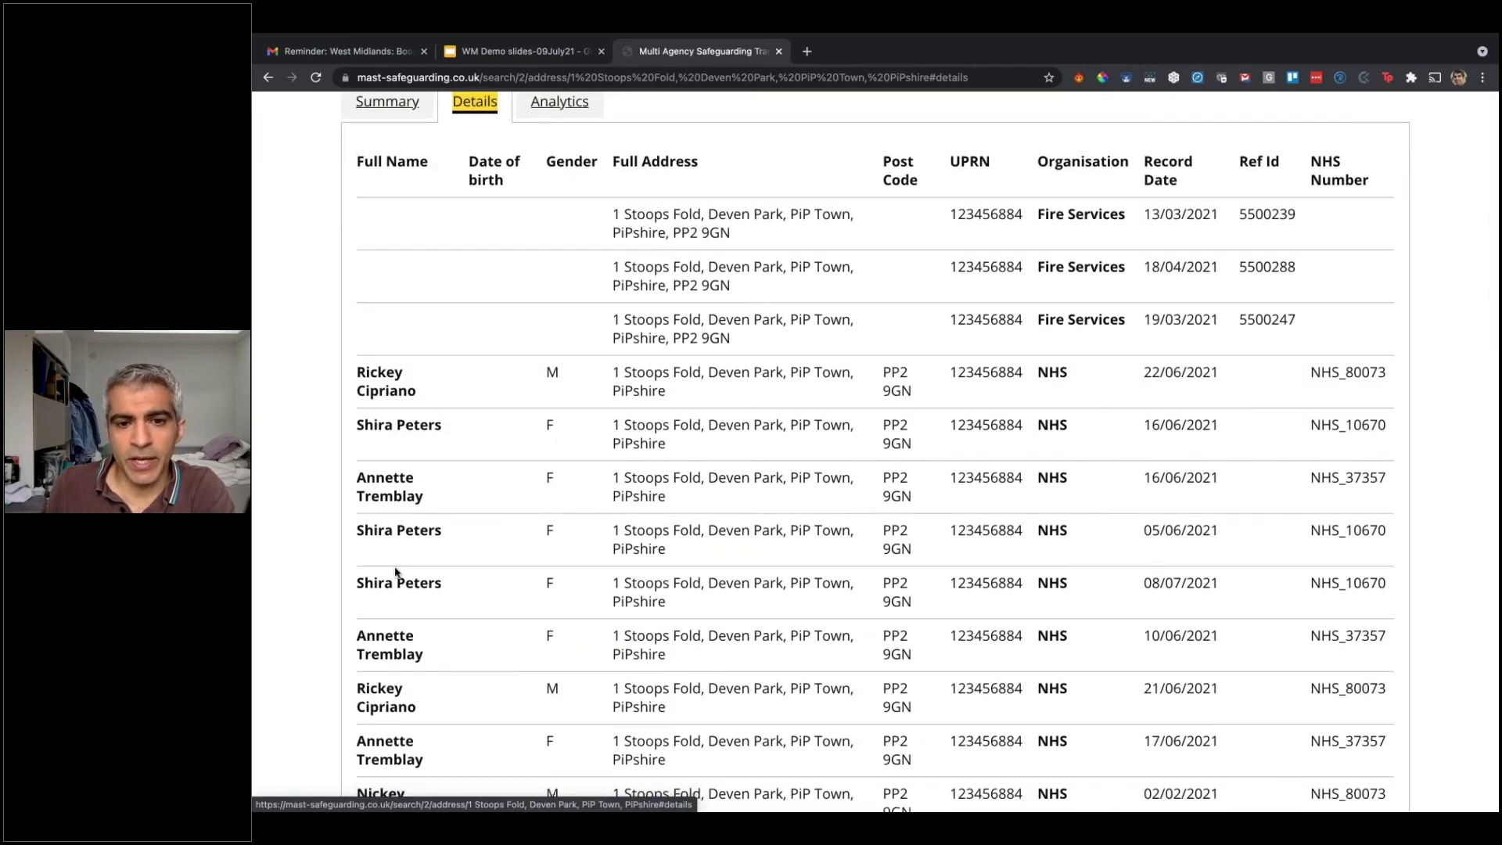
{"action": "scroll", "coordinate": [396, 573], "scroll_direction": "down", "scroll_amount": 3}
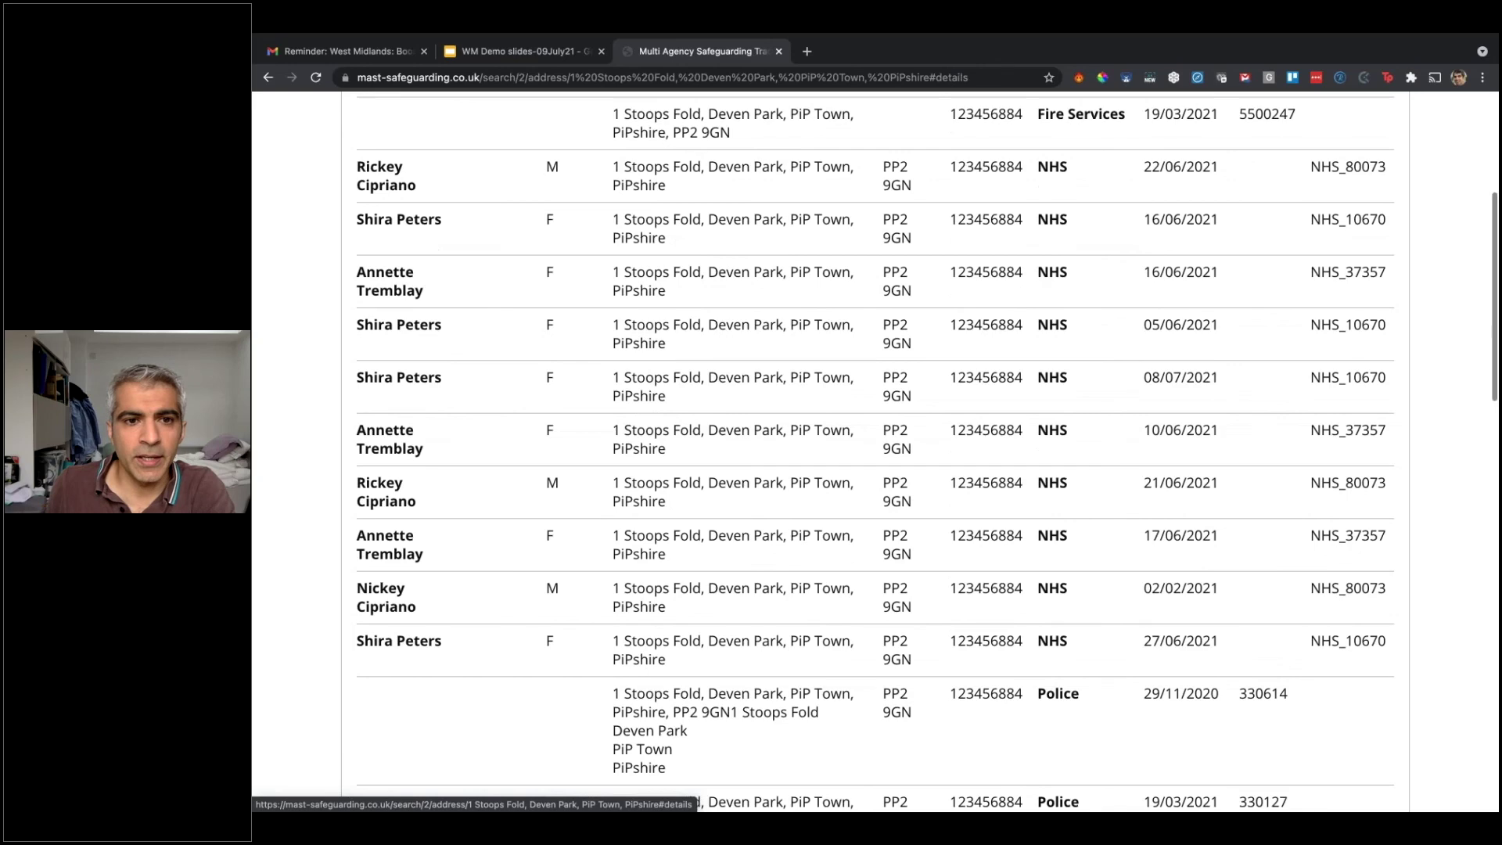
{"action": "scroll", "coordinate": [396, 573], "scroll_direction": "up", "scroll_amount": 4}
{"action": "scroll", "coordinate": [480, 723], "scroll_direction": "up", "scroll_amount": 1}
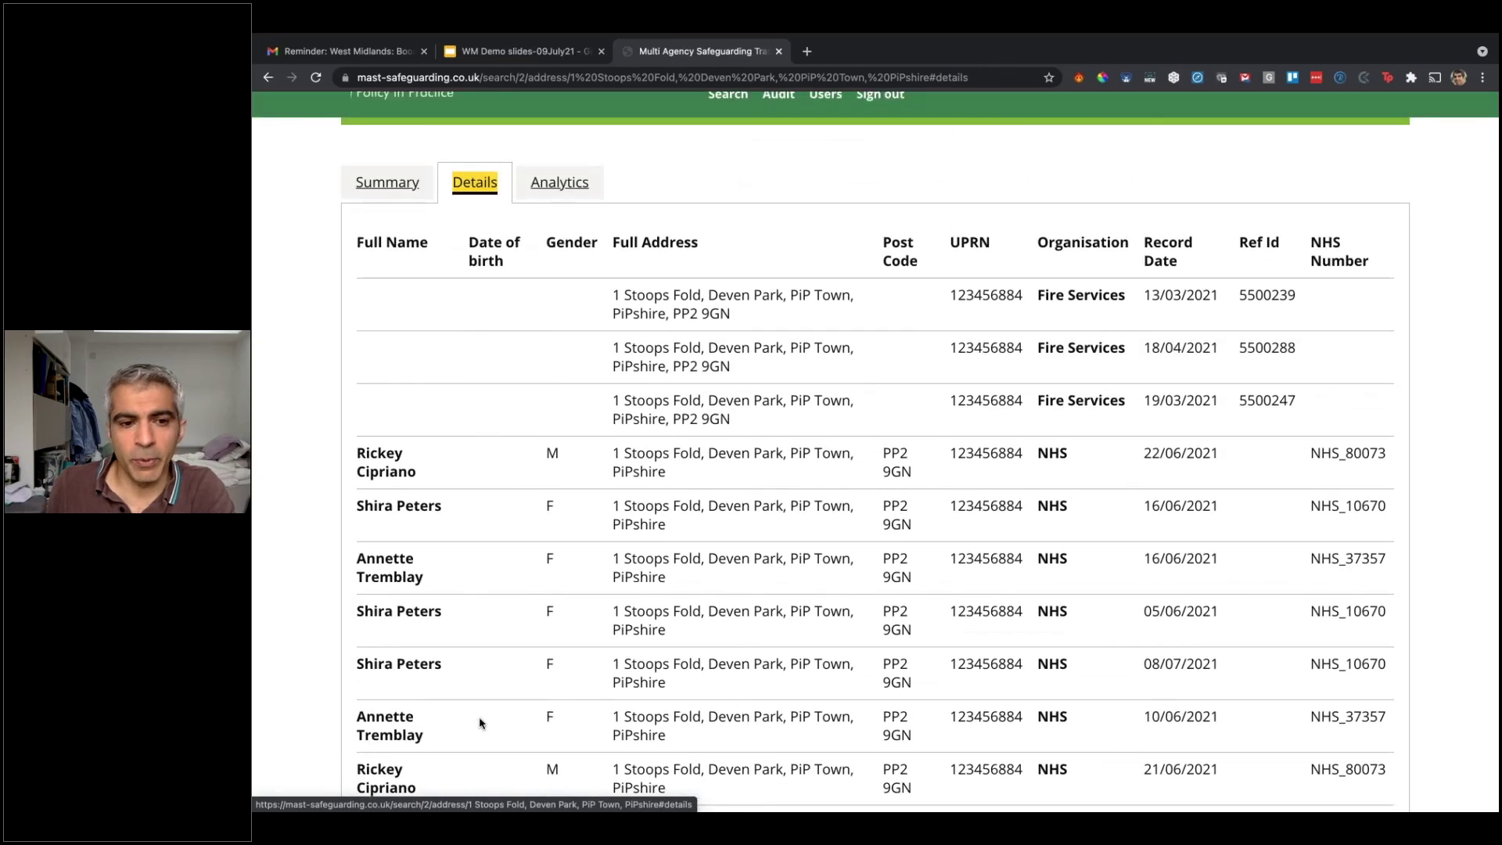
{"action": "scroll", "coordinate": [479, 722], "scroll_direction": "down", "scroll_amount": 2}
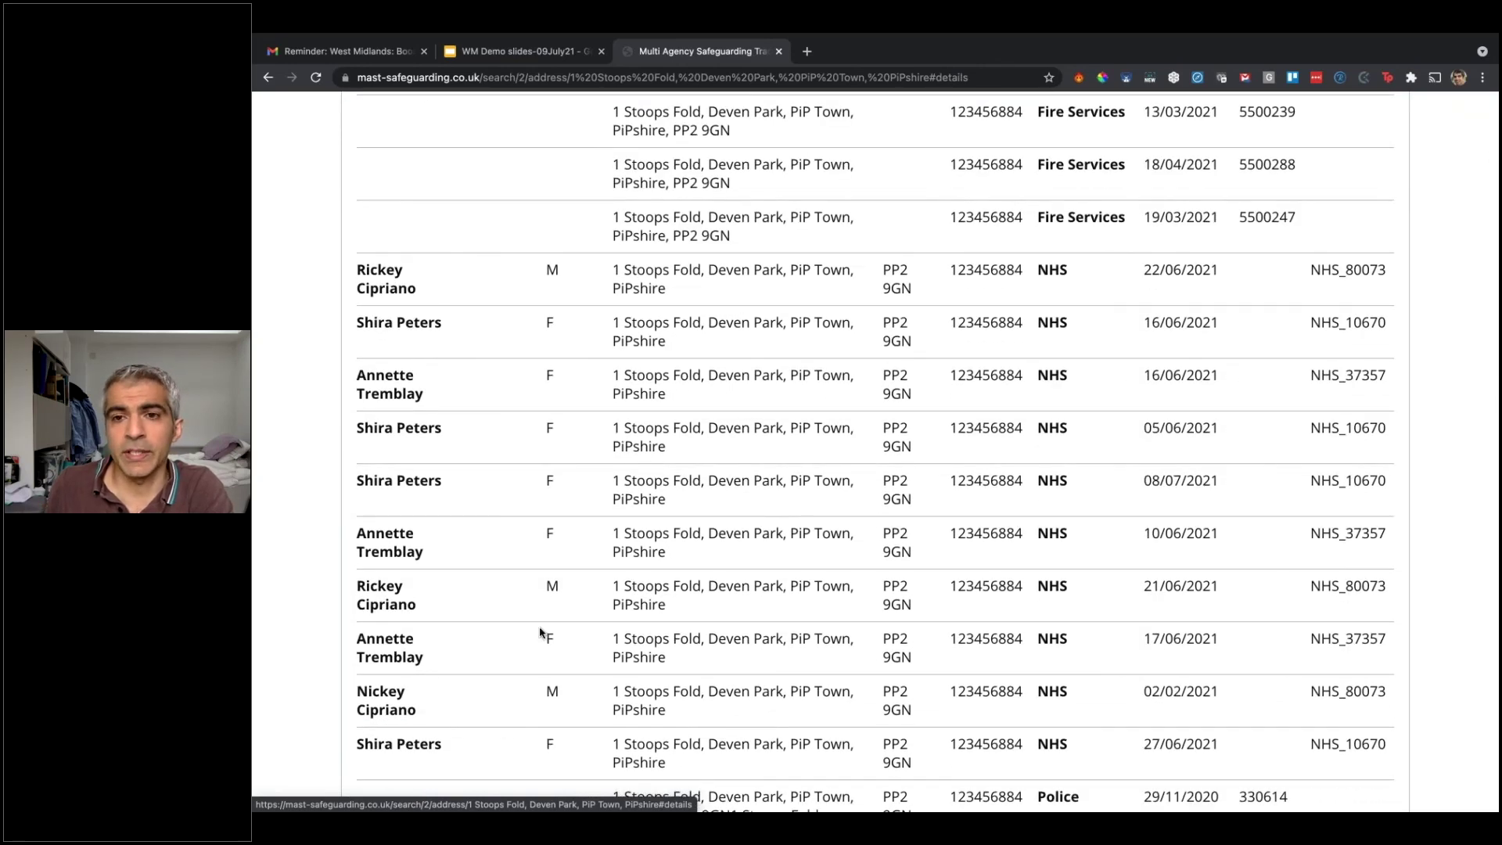
{"action": "scroll", "coordinate": [540, 632], "scroll_direction": "up", "scroll_amount": 3}
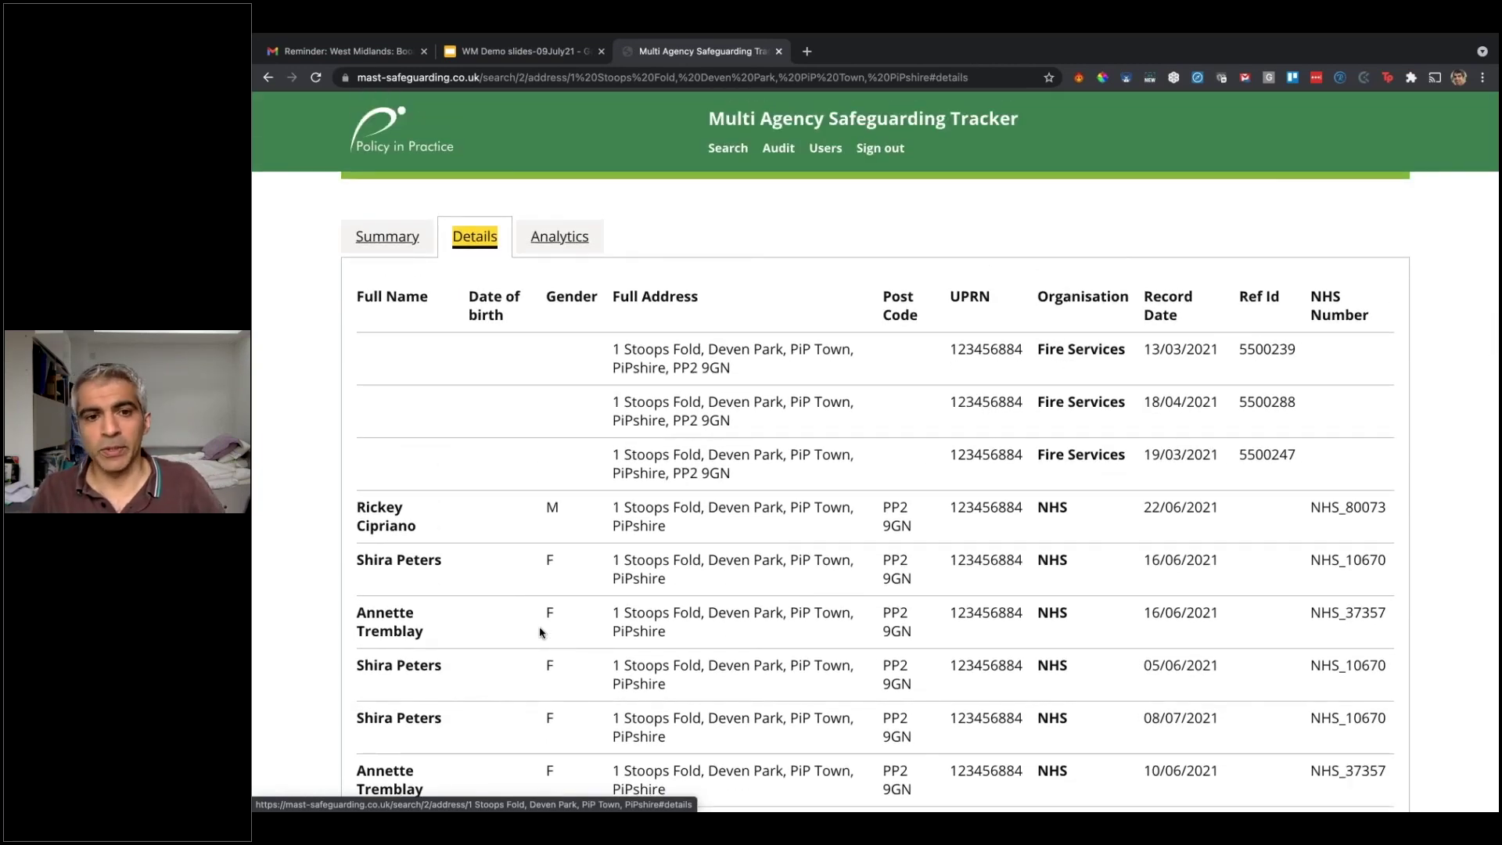
{"action": "left_click", "coordinate": [549, 246]}
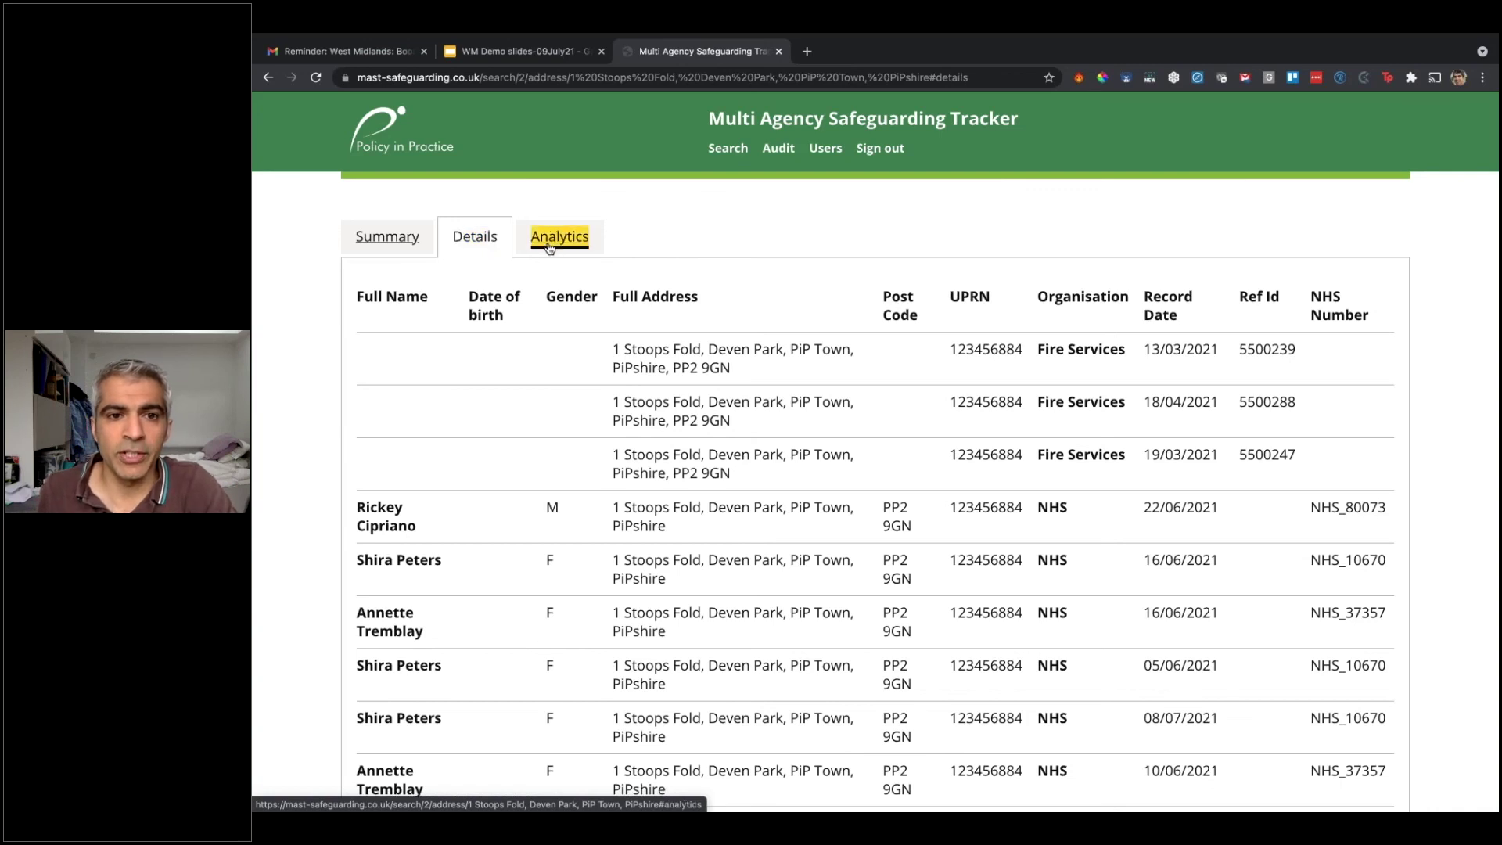